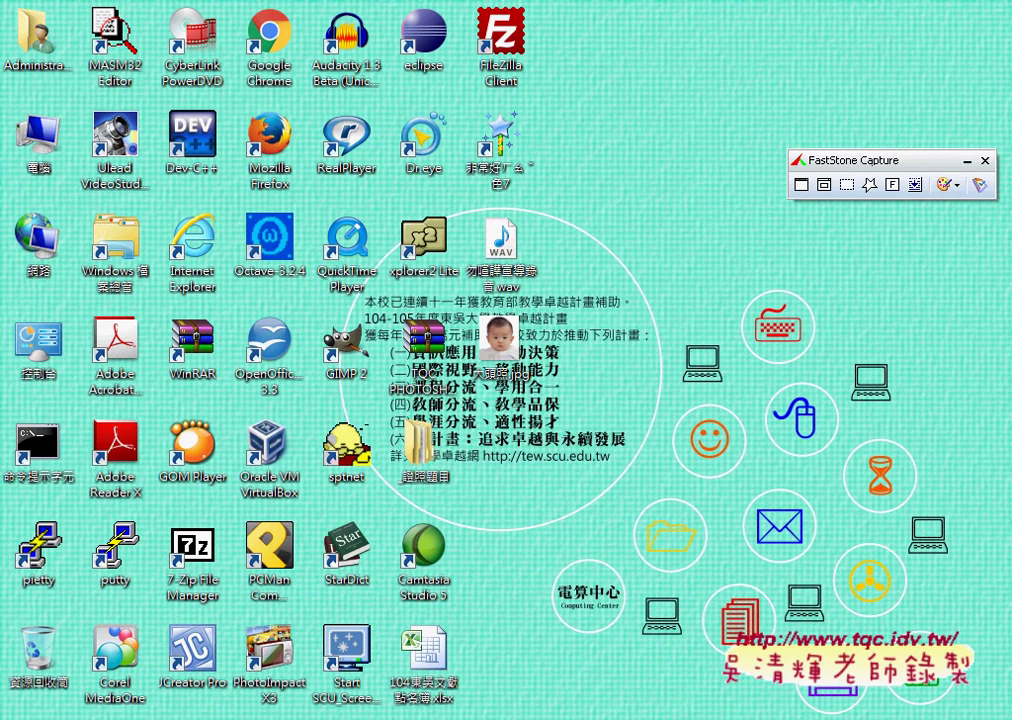
Open the 104雲端白板 notes from the Photoshop course Drive folder in a new tab.
{"action": "left_click", "coordinate": [276, 702]}
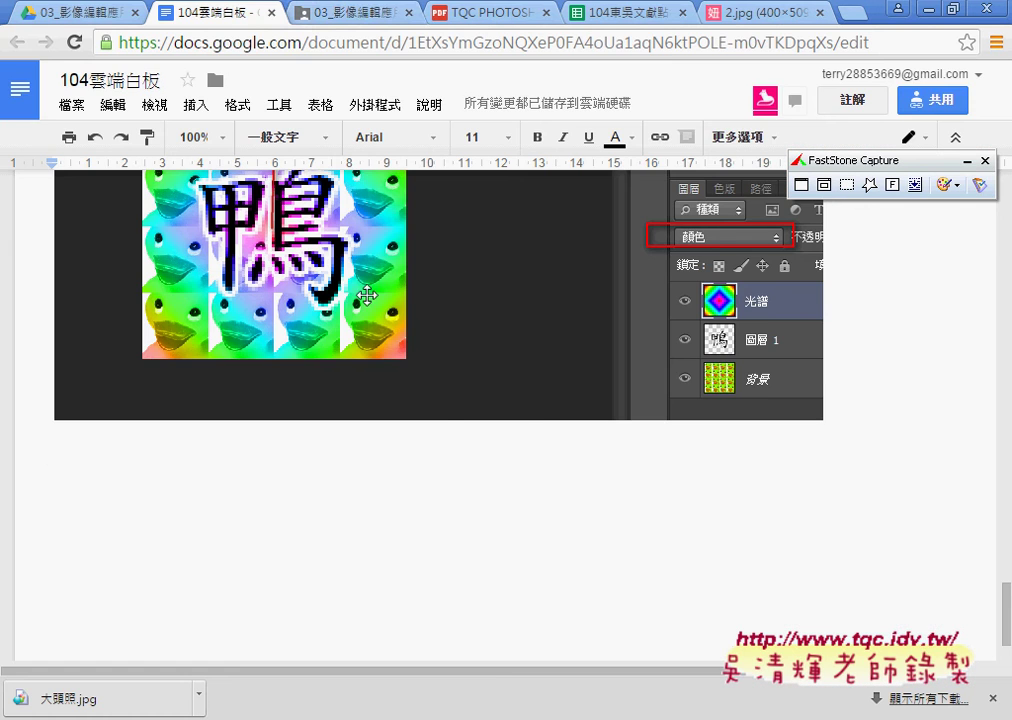
{"action": "left_click", "coordinate": [355, 12]}
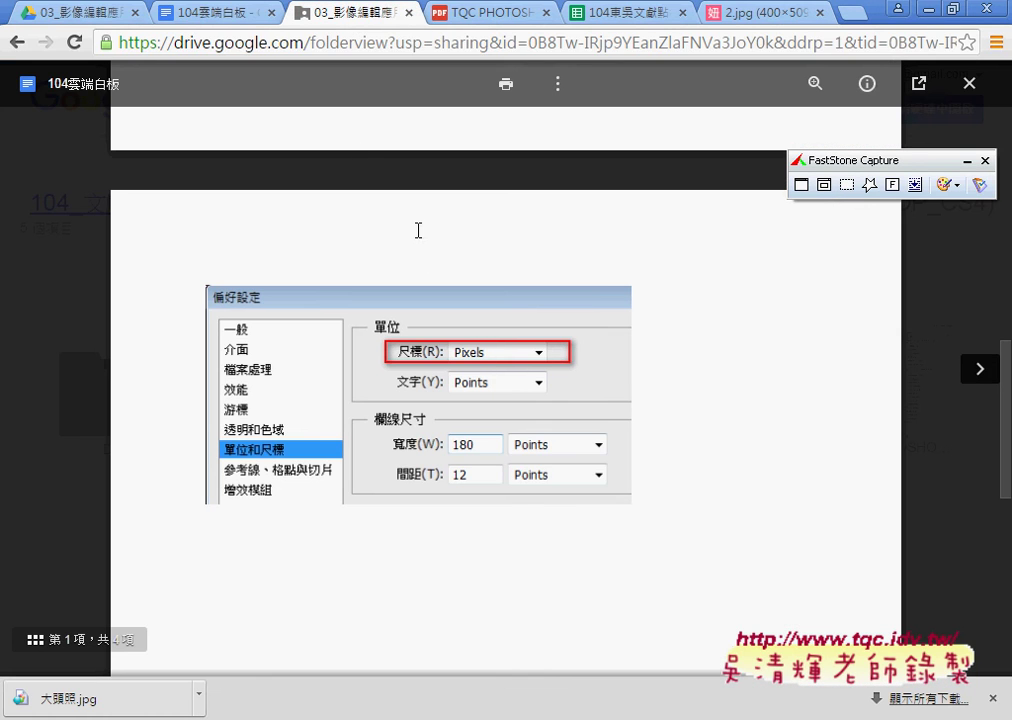
{"action": "left_click", "coordinate": [972, 84]}
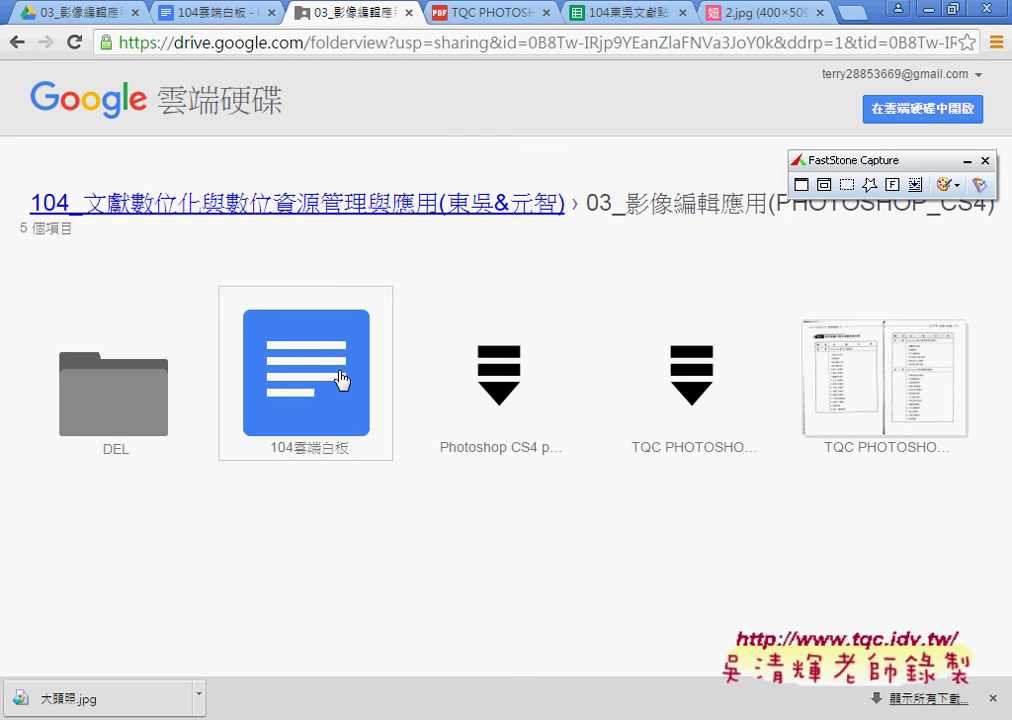
{"action": "left_click", "coordinate": [317, 416]}
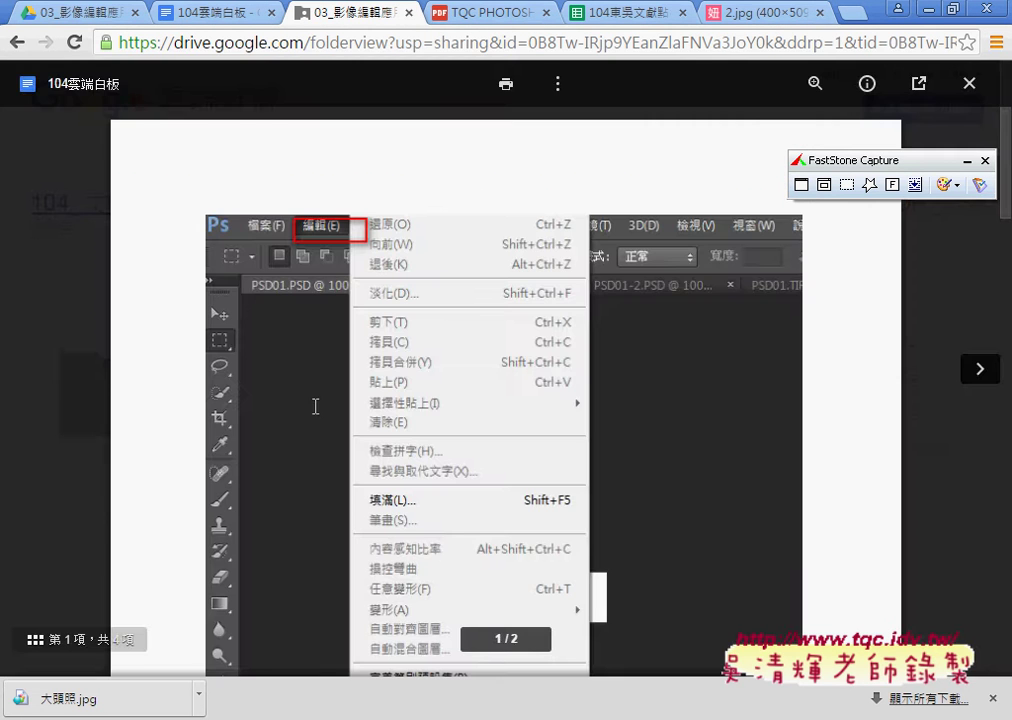
{"action": "left_click", "coordinate": [920, 84]}
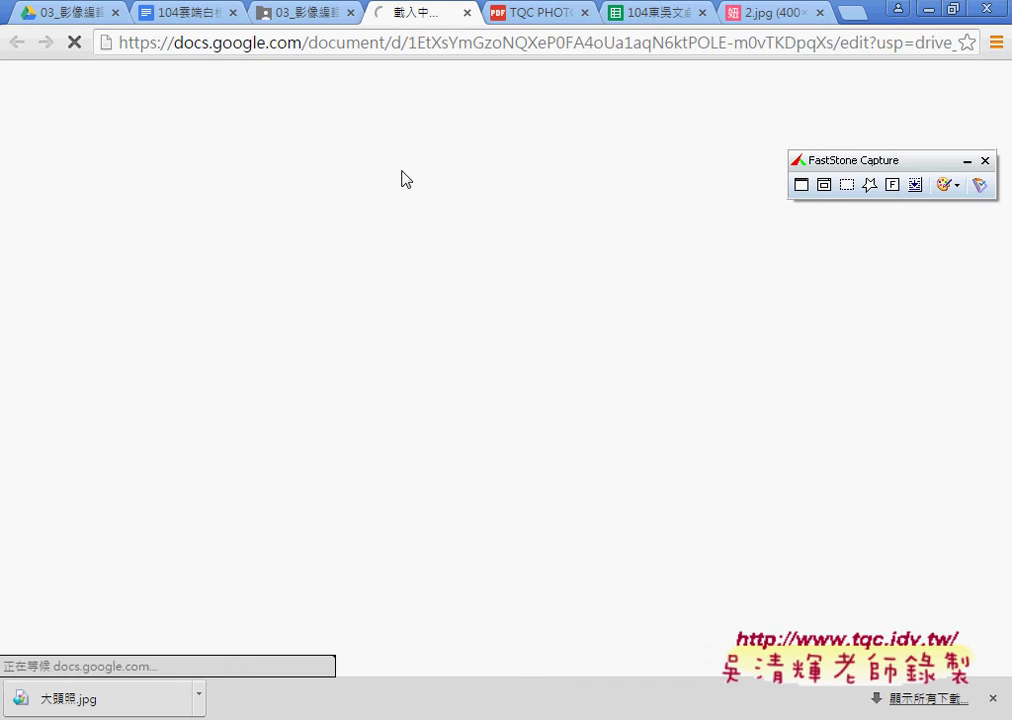
Hide the capture panel and scroll the notes down to page 5's 鴨 layer screenshot.
{"action": "left_click", "coordinate": [968, 162]}
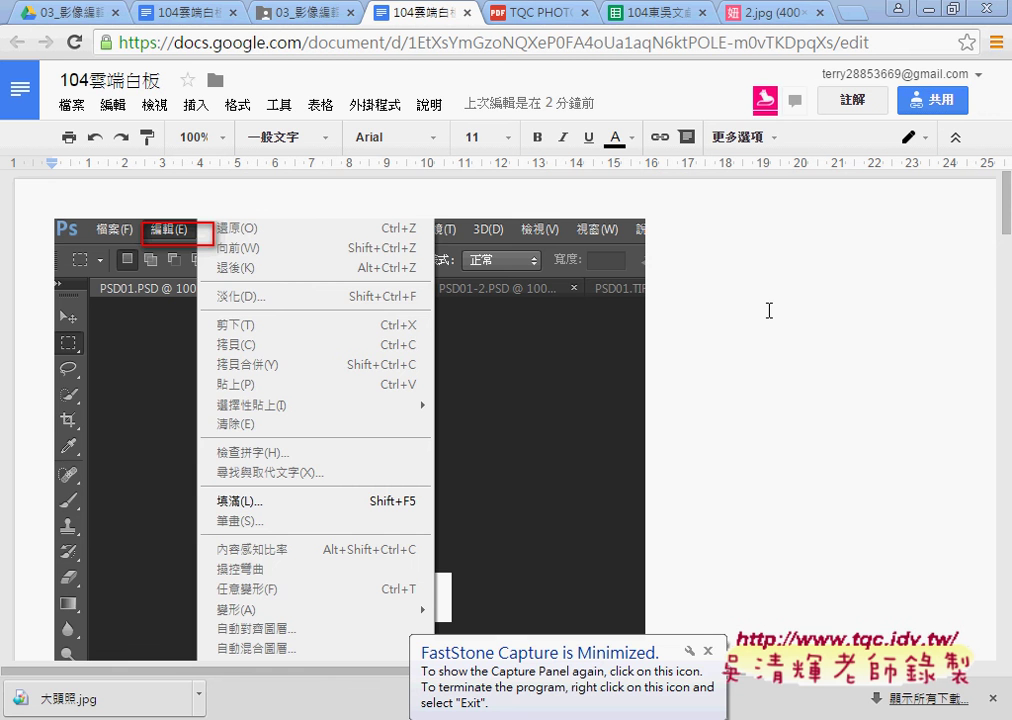
{"action": "scroll", "coordinate": [765, 313], "scroll_direction": "down", "scroll_amount": 4}
{"action": "scroll", "coordinate": [765, 313], "scroll_direction": "down", "scroll_amount": 4}
{"action": "scroll", "coordinate": [765, 313], "scroll_direction": "up", "scroll_amount": 2}
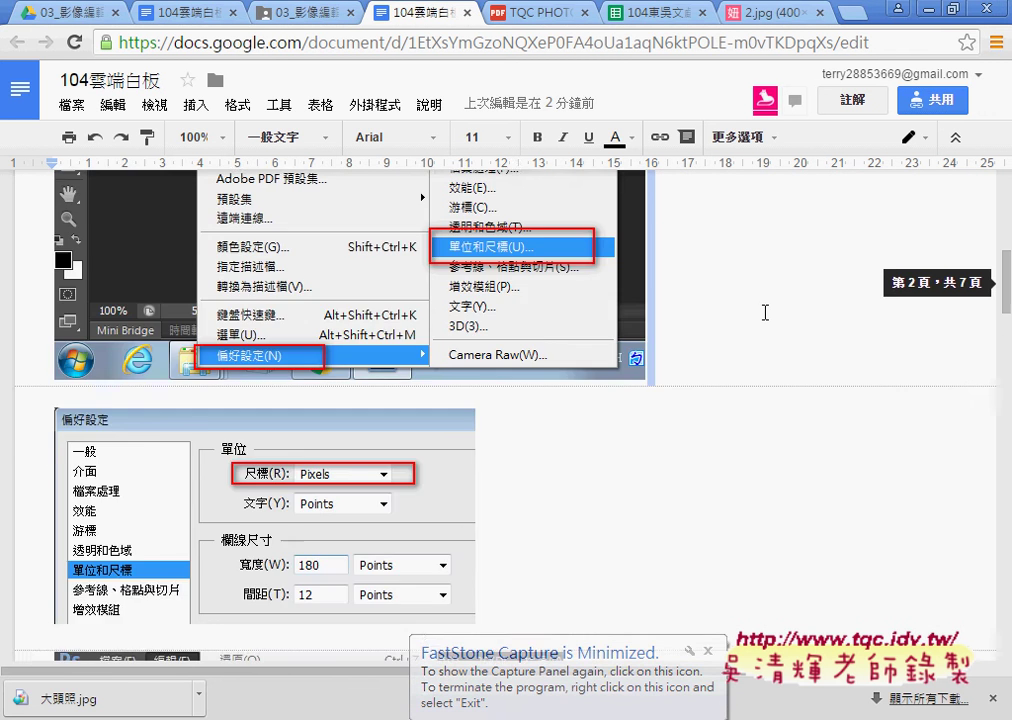
{"action": "scroll", "coordinate": [765, 313], "scroll_direction": "up", "scroll_amount": 2}
{"action": "scroll", "coordinate": [674, 426], "scroll_direction": "down", "scroll_amount": 1}
{"action": "scroll", "coordinate": [674, 426], "scroll_direction": "down", "scroll_amount": 10}
{"action": "scroll", "coordinate": [674, 426], "scroll_direction": "down", "scroll_amount": 5}
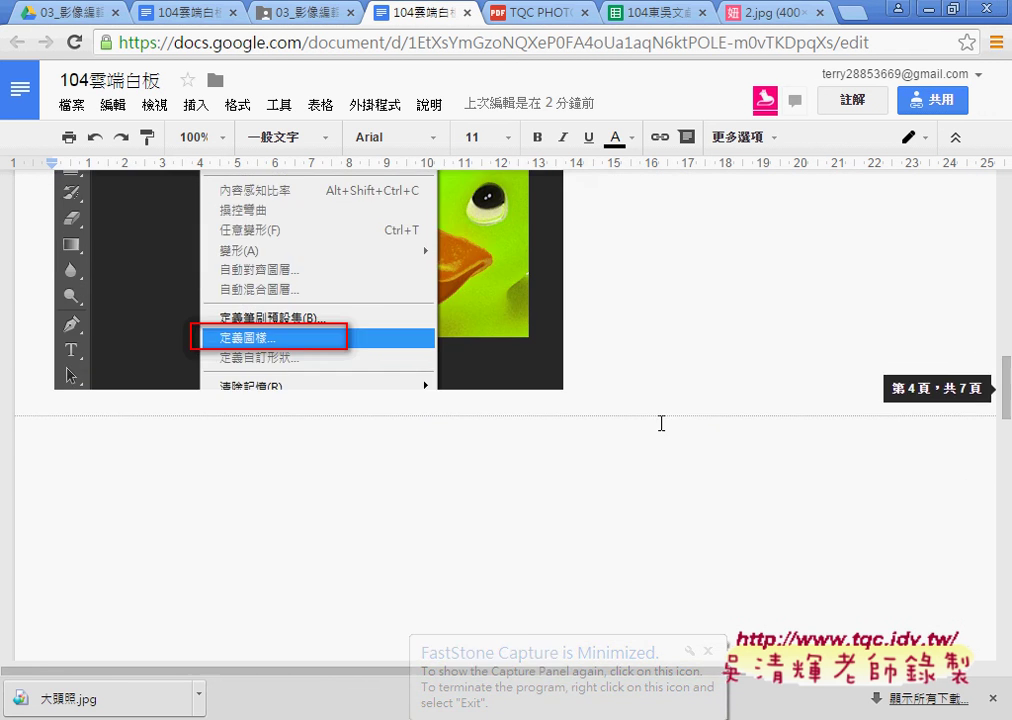
{"action": "scroll", "coordinate": [362, 338], "scroll_direction": "down", "scroll_amount": 2}
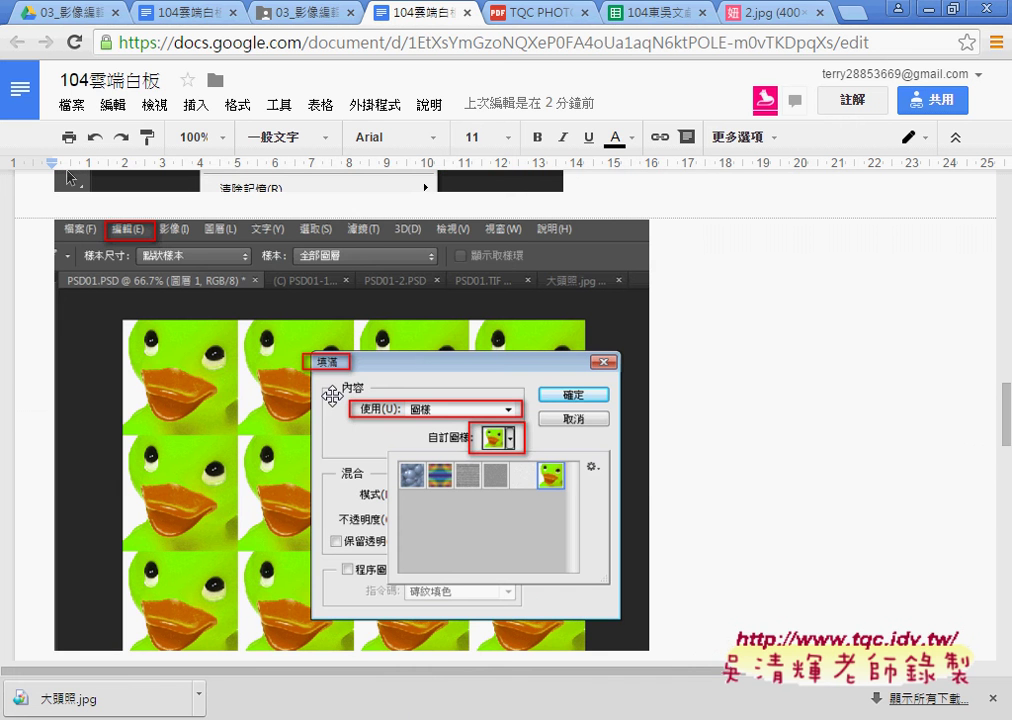
{"action": "scroll", "coordinate": [542, 421], "scroll_direction": "down", "scroll_amount": 4}
{"action": "scroll", "coordinate": [514, 218], "scroll_direction": "down", "scroll_amount": 1}
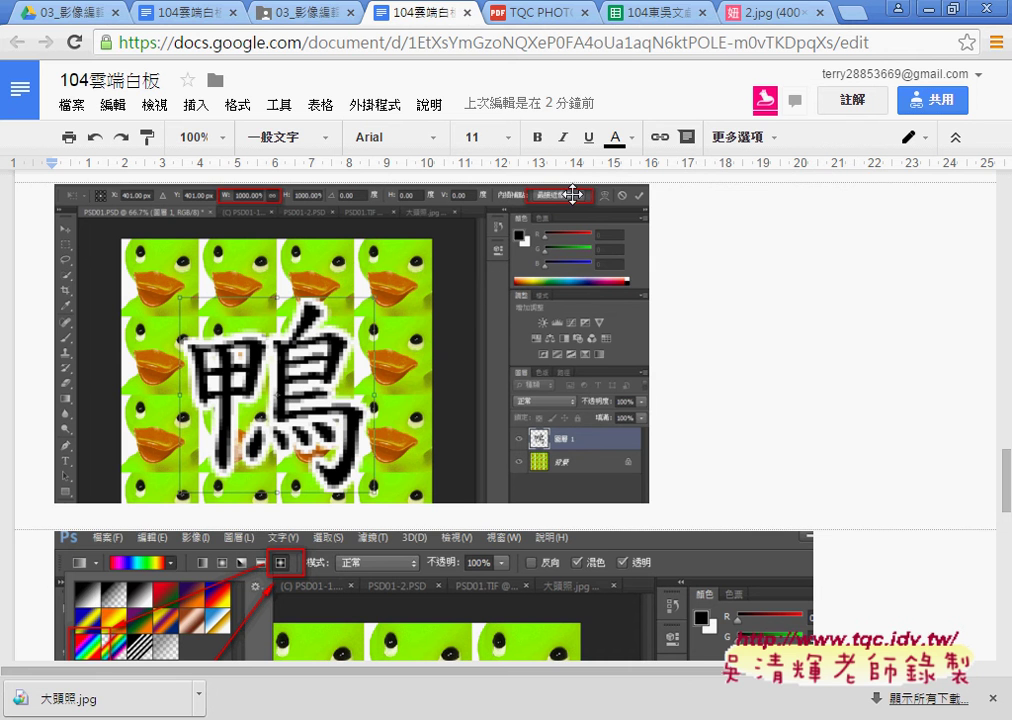
Enlarge the 鴨 layer screenshot, then scroll to the final 光譜 layer screenshot.
{"action": "left_click", "coordinate": [593, 381]}
{"action": "left_click_drag", "start_coordinate": [648, 501], "coordinate": [794, 580]}
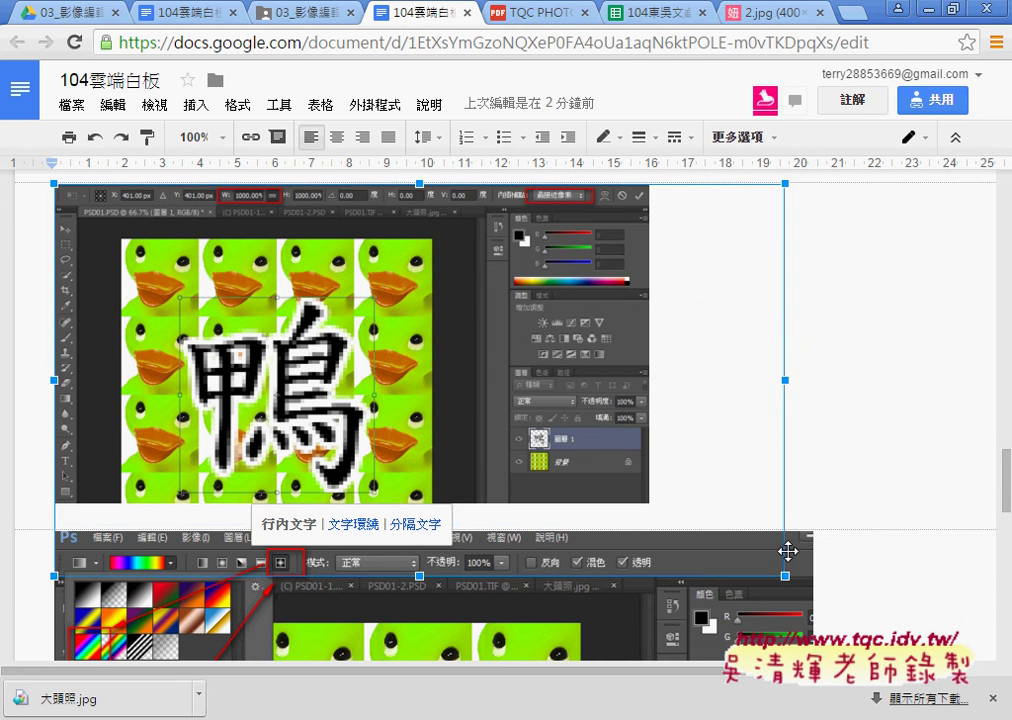
{"action": "scroll", "coordinate": [781, 468], "scroll_direction": "down", "scroll_amount": 4}
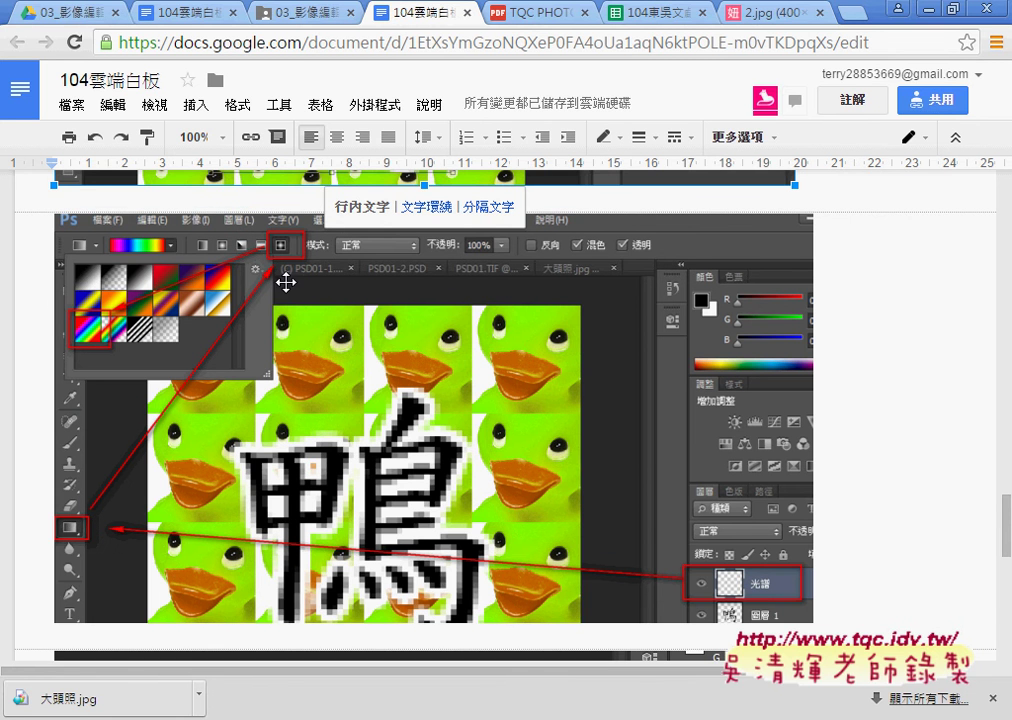
{"action": "scroll", "coordinate": [565, 398], "scroll_direction": "down", "scroll_amount": 1}
{"action": "scroll", "coordinate": [565, 398], "scroll_direction": "down", "scroll_amount": 3}
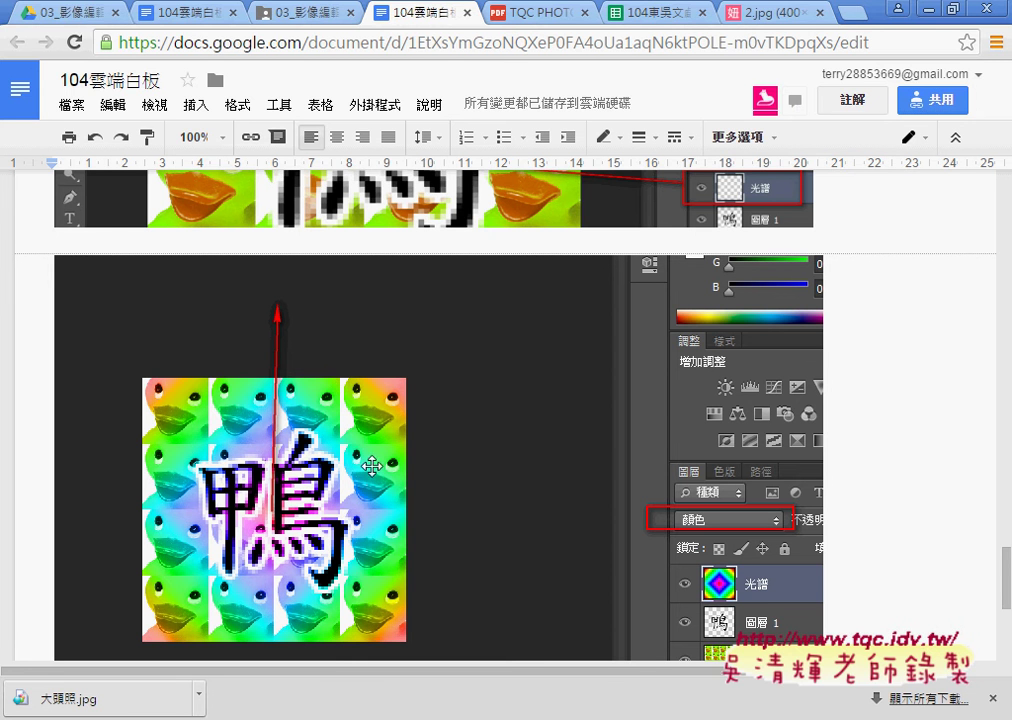
{"action": "scroll", "coordinate": [448, 403], "scroll_direction": "down", "scroll_amount": 3}
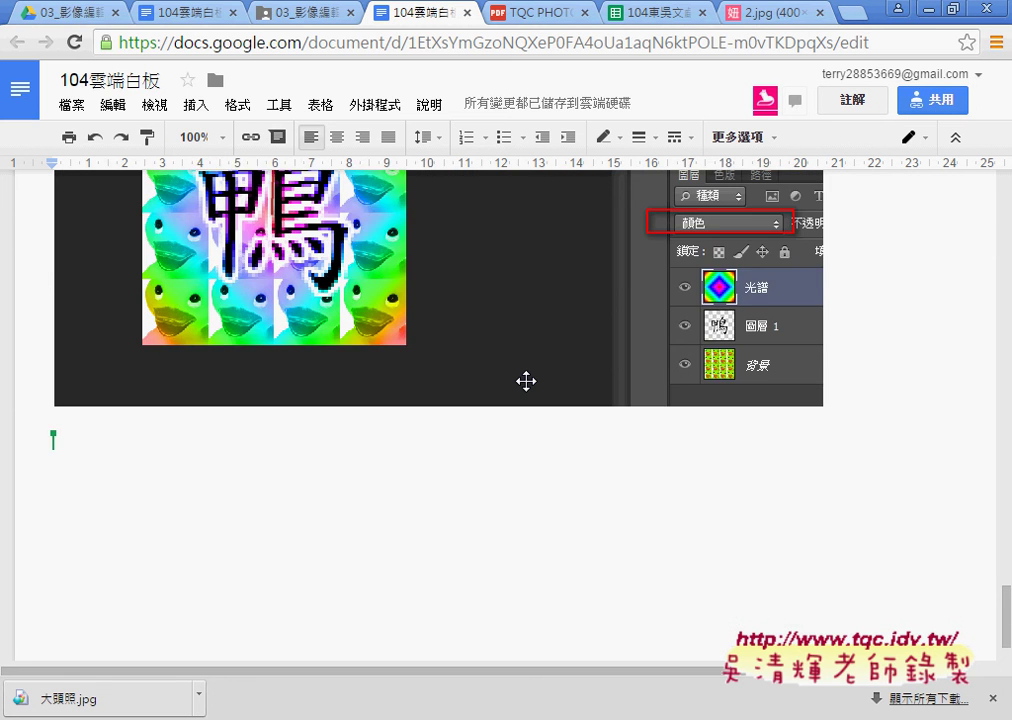
{"action": "scroll", "coordinate": [526, 381], "scroll_direction": "up", "scroll_amount": 2}
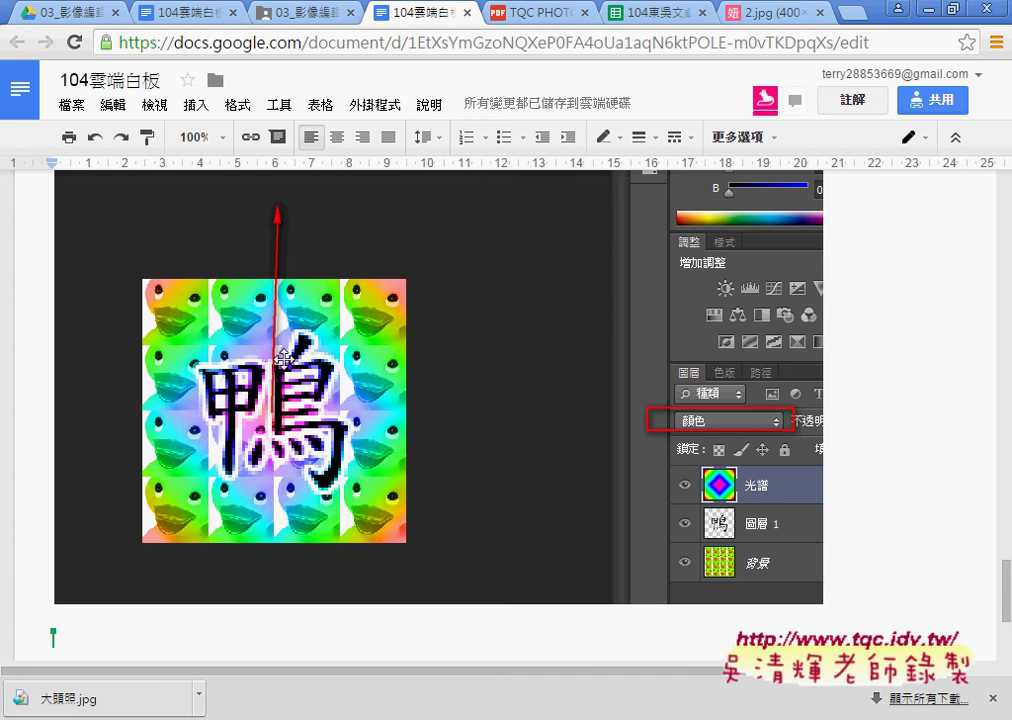
{"action": "scroll", "coordinate": [284, 359], "scroll_direction": "down", "scroll_amount": 3}
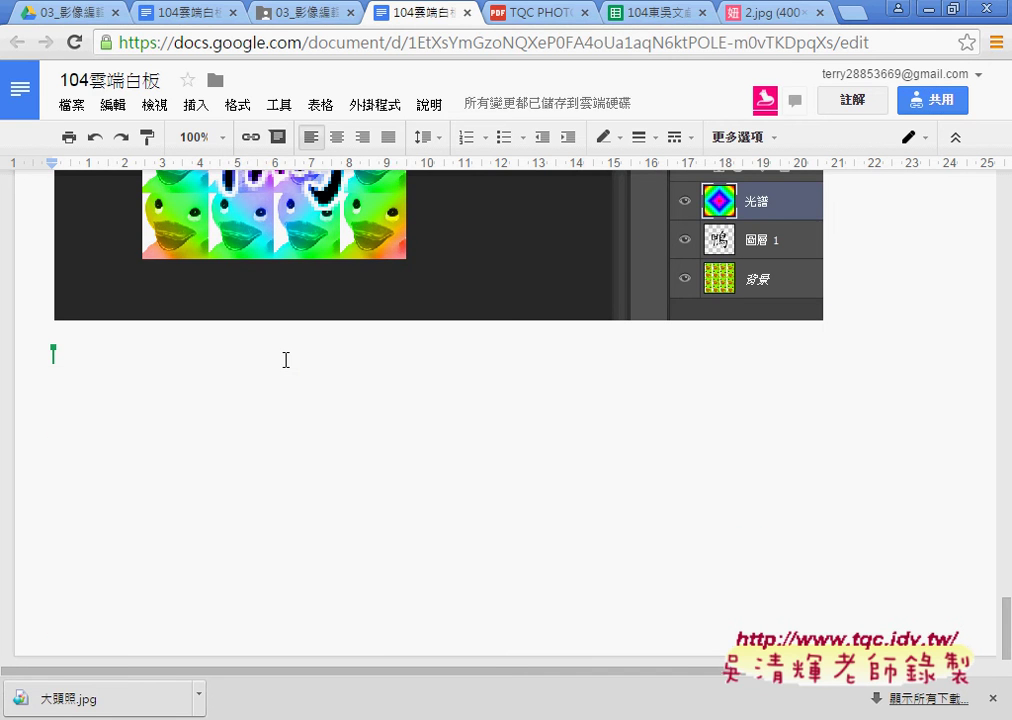
Sketch a red square with a 5 and a bracket along its left side.
{"action": "left_click_drag", "start_coordinate": [211, 372], "coordinate": [209, 532]}
{"action": "mouse_move", "coordinate": [236, 372]}
{"action": "left_mouse_down"}
{"action": "mouse_move", "coordinate": [390, 375]}
{"action": "mouse_move", "coordinate": [441, 522]}
{"action": "left_mouse_up"}
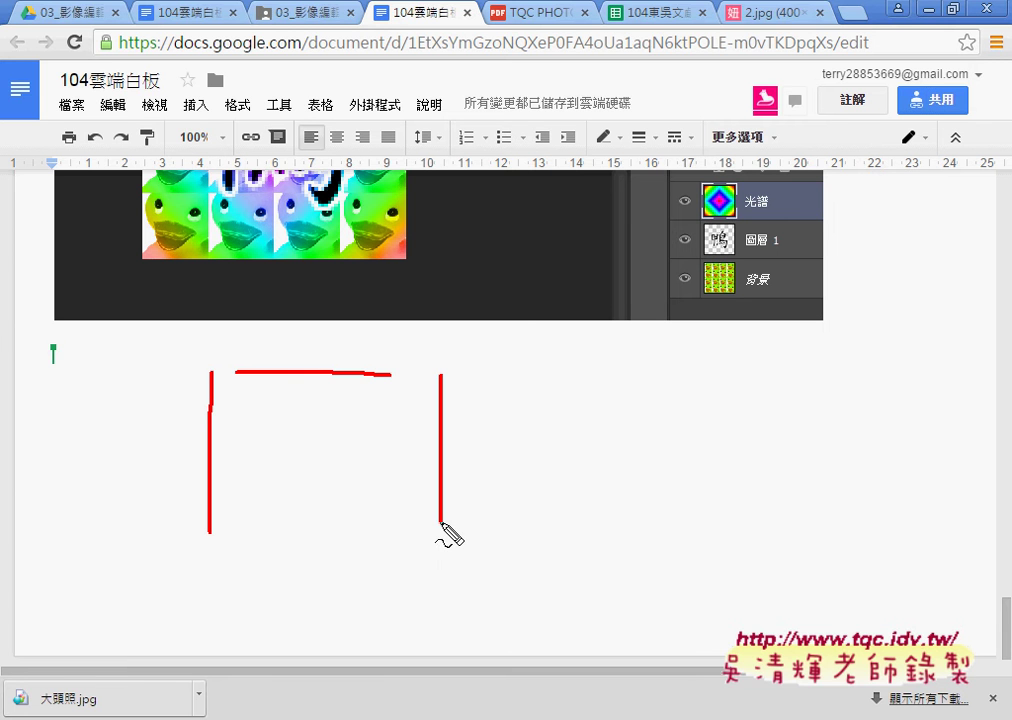
{"action": "left_click_drag", "start_coordinate": [257, 546], "coordinate": [435, 544]}
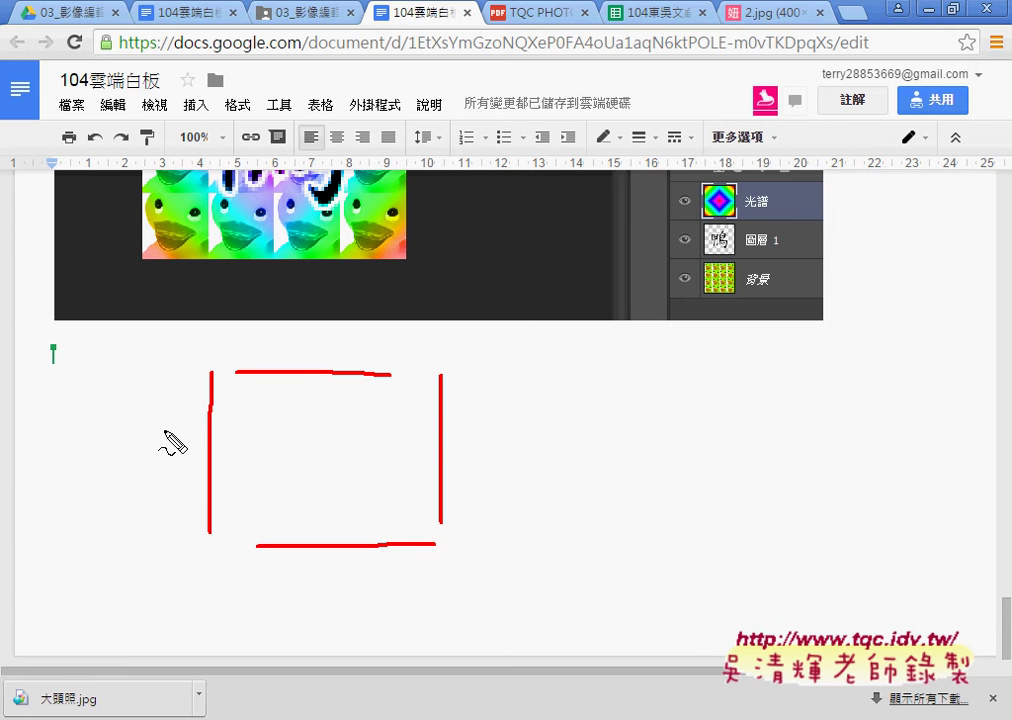
{"action": "mouse_move", "coordinate": [129, 432]}
{"action": "left_mouse_down"}
{"action": "mouse_move", "coordinate": [131, 465]}
{"action": "mouse_move", "coordinate": [155, 432]}
{"action": "left_mouse_up"}
{"action": "left_click_drag", "start_coordinate": [206, 380], "coordinate": [167, 400]}
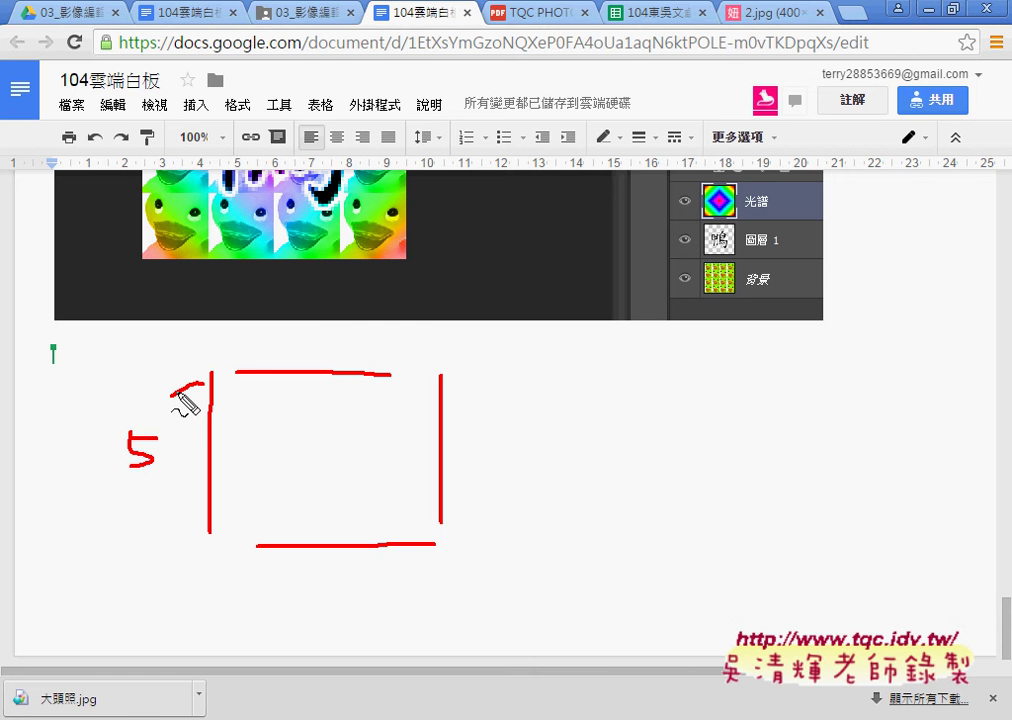
{"action": "left_click_drag", "start_coordinate": [175, 512], "coordinate": [206, 538]}
Write 7 above the square and complete an underlined 5x300 at its left.
{"action": "left_click_drag", "start_coordinate": [199, 362], "coordinate": [231, 341]}
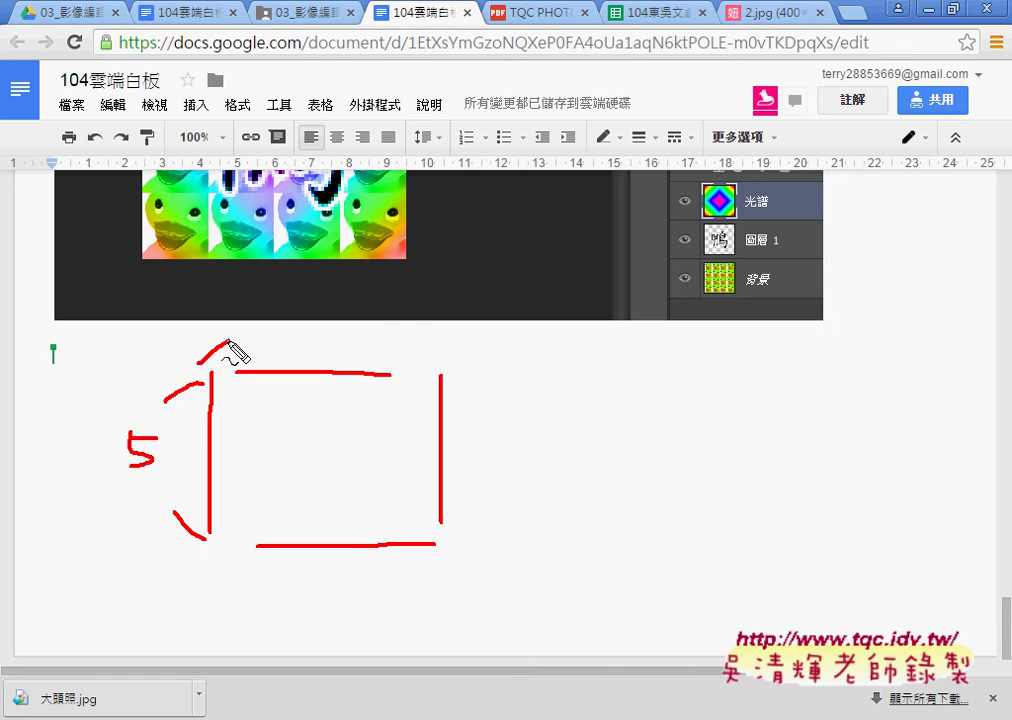
{"action": "left_click_drag", "start_coordinate": [423, 335], "coordinate": [431, 343]}
{"action": "mouse_move", "coordinate": [319, 322]}
{"action": "left_mouse_down"}
{"action": "mouse_move", "coordinate": [362, 290]}
{"action": "mouse_move", "coordinate": [347, 344]}
{"action": "left_mouse_up"}
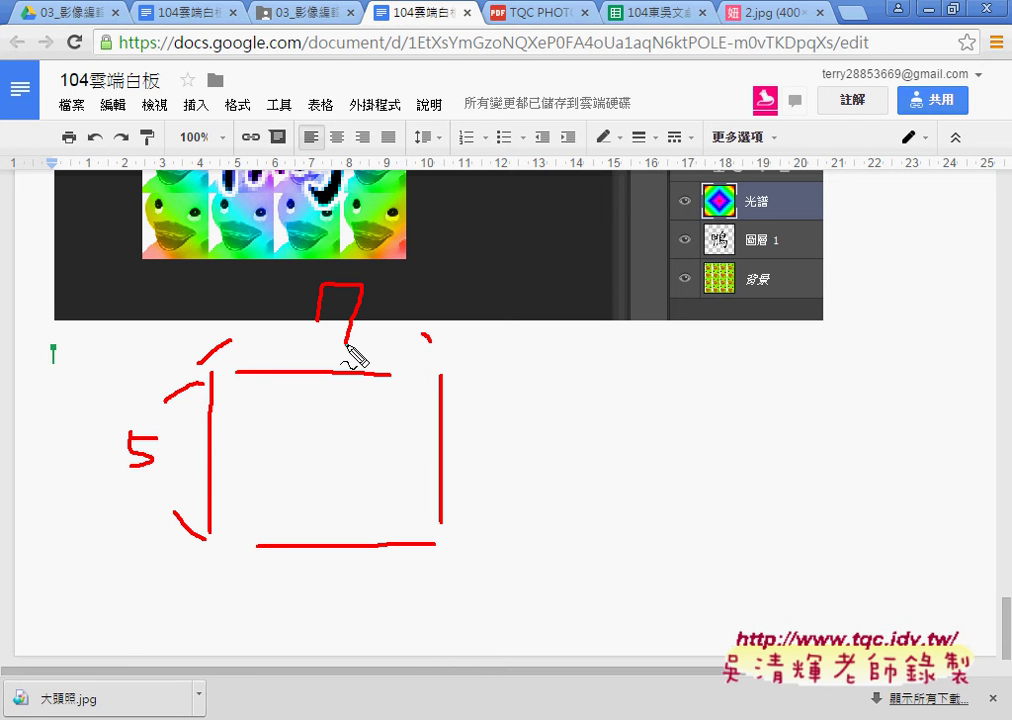
{"action": "mouse_move", "coordinate": [202, 492]}
{"action": "left_mouse_down"}
{"action": "mouse_move", "coordinate": [217, 488]}
{"action": "mouse_move", "coordinate": [217, 446]}
{"action": "mouse_move", "coordinate": [218, 455]}
{"action": "left_mouse_up"}
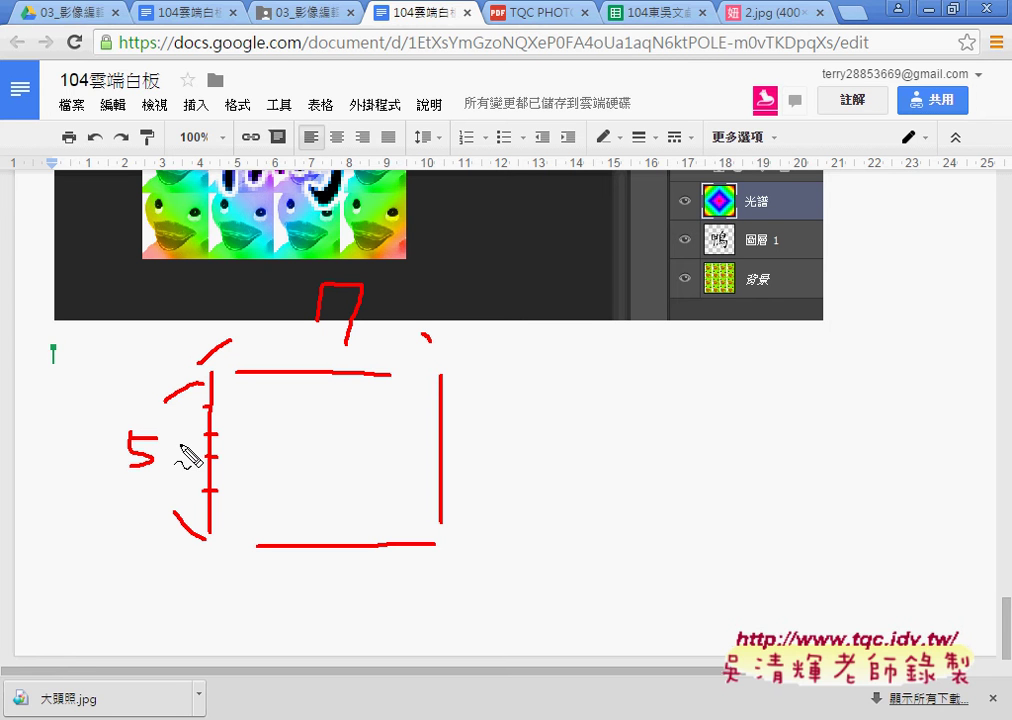
{"action": "mouse_move", "coordinate": [182, 441]}
{"action": "left_mouse_down"}
{"action": "mouse_move", "coordinate": [167, 463]}
{"action": "mouse_move", "coordinate": [206, 464]}
{"action": "mouse_move", "coordinate": [221, 447]}
{"action": "mouse_move", "coordinate": [240, 455]}
{"action": "left_mouse_up"}
{"action": "left_click_drag", "start_coordinate": [124, 482], "coordinate": [249, 479]}
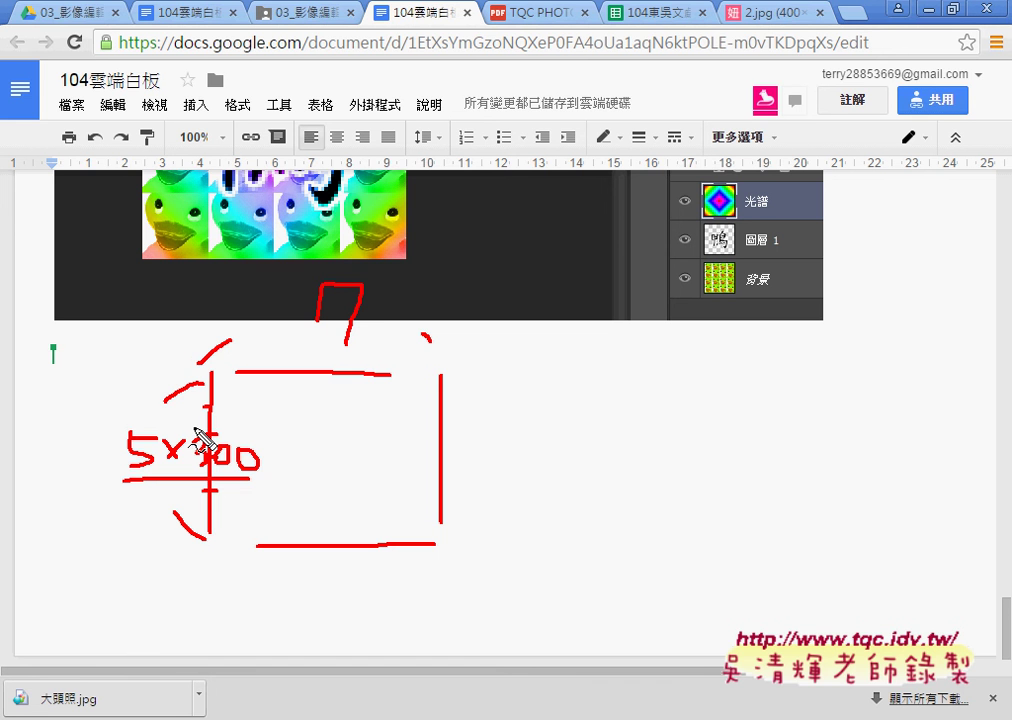
Extend the label above the box to 7x300 and touch up its top edge.
{"action": "left_click_drag", "start_coordinate": [366, 309], "coordinate": [381, 323]}
{"action": "mouse_move", "coordinate": [381, 309]}
{"action": "left_mouse_down"}
{"action": "mouse_move", "coordinate": [366, 323]}
{"action": "mouse_move", "coordinate": [445, 334]}
{"action": "mouse_move", "coordinate": [432, 300]}
{"action": "left_mouse_up"}
{"action": "left_click_drag", "start_coordinate": [452, 296], "coordinate": [450, 300]}
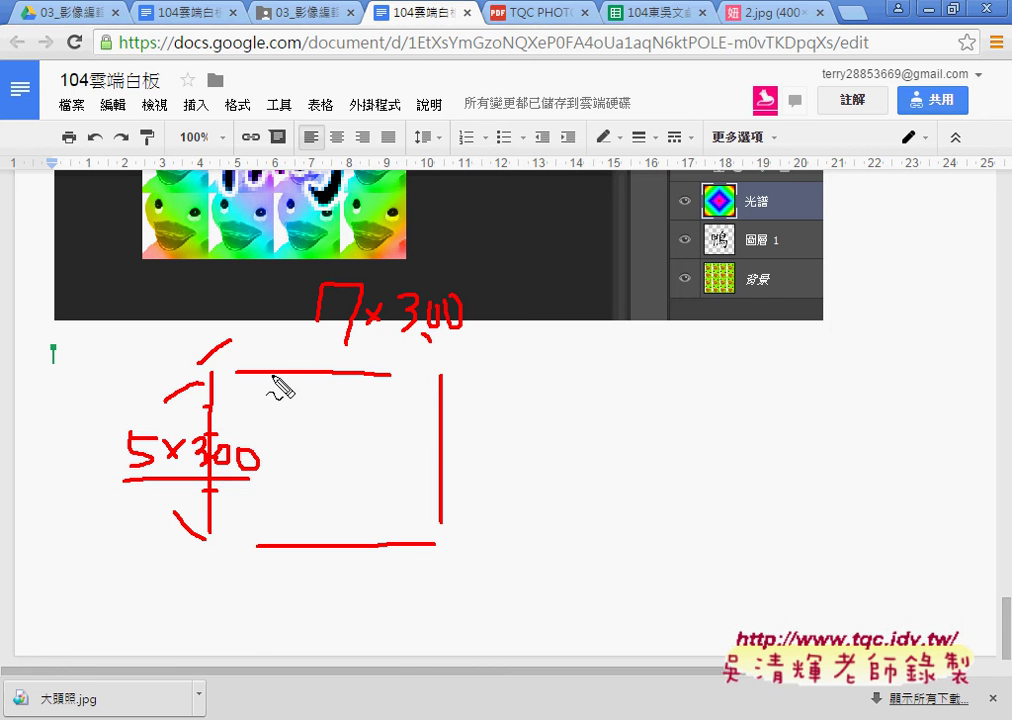
{"action": "left_click_drag", "start_coordinate": [392, 377], "coordinate": [438, 377]}
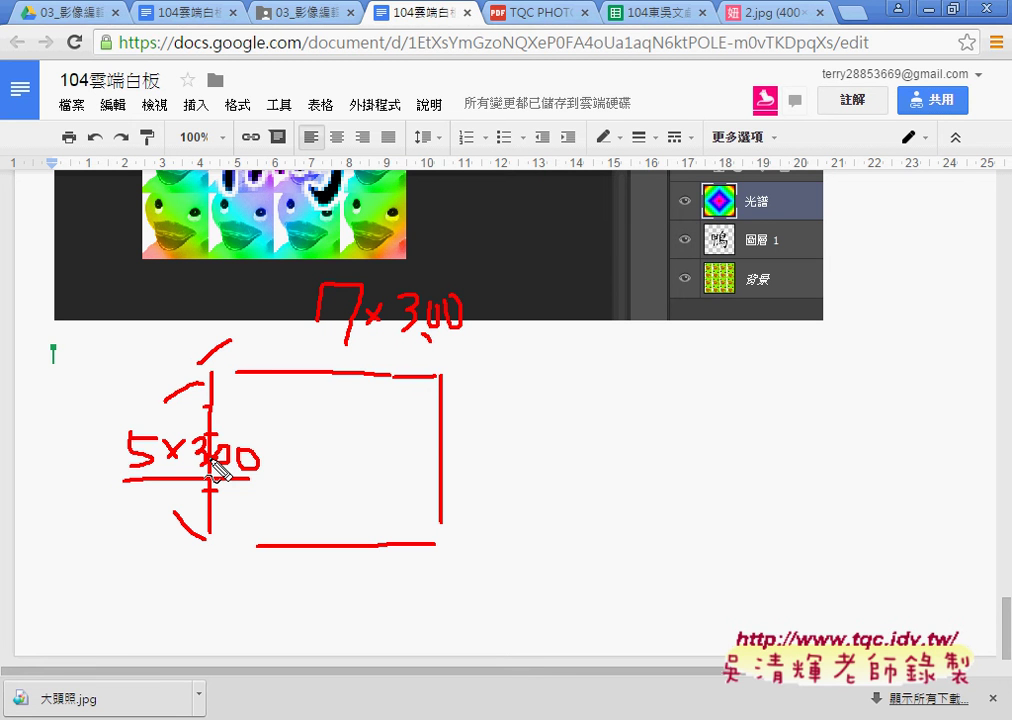
Split the box with one horizontal and three vertical lines, then erase all sketching.
{"action": "left_click_drag", "start_coordinate": [248, 465], "coordinate": [445, 468]}
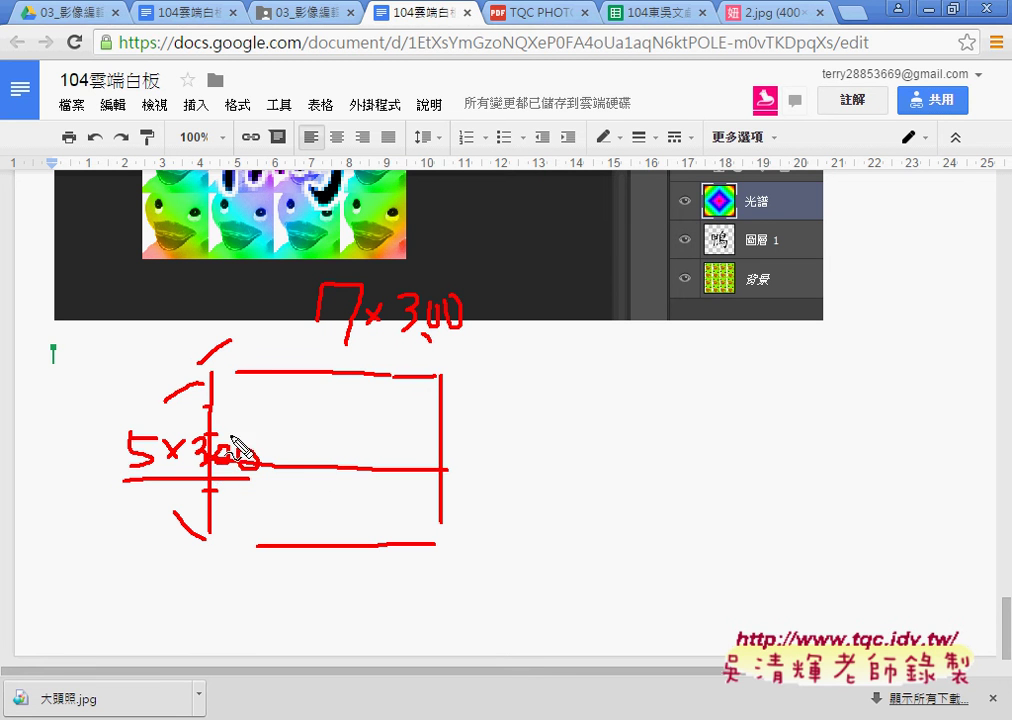
{"action": "left_click_drag", "start_coordinate": [245, 457], "coordinate": [443, 463]}
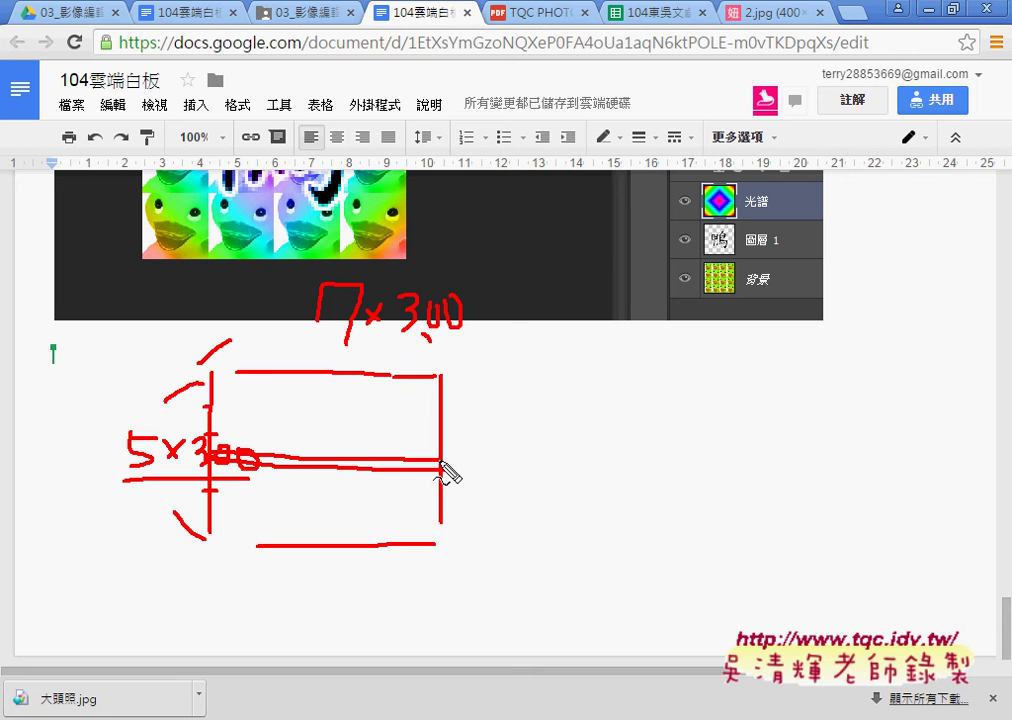
{"action": "left_click_drag", "start_coordinate": [268, 378], "coordinate": [268, 545]}
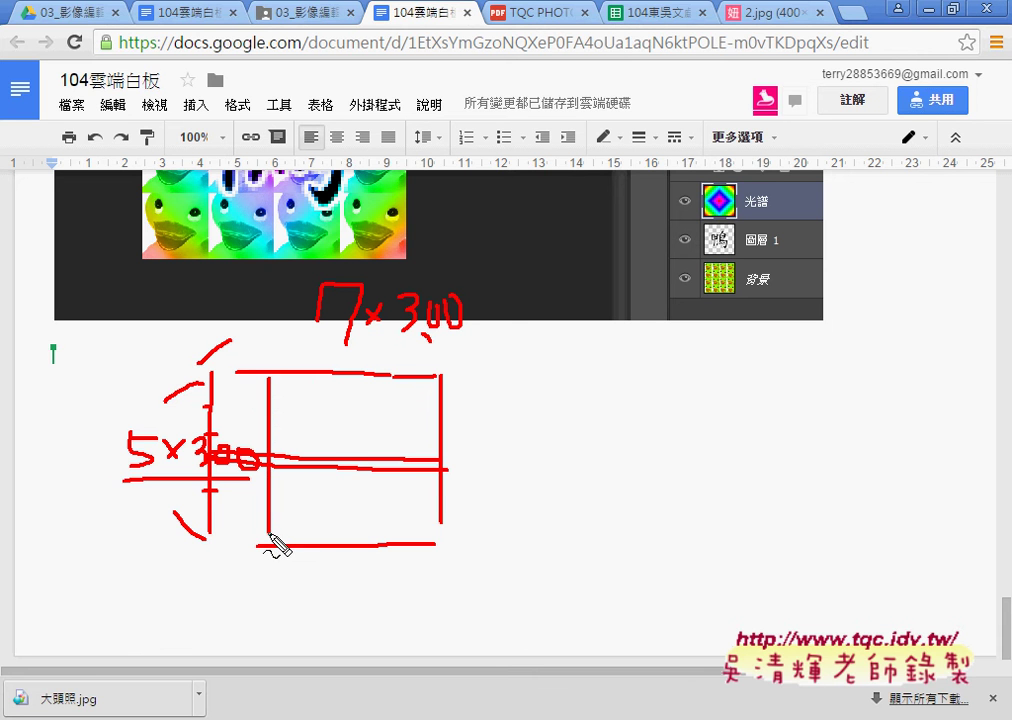
{"action": "left_click_drag", "start_coordinate": [334, 374], "coordinate": [334, 545]}
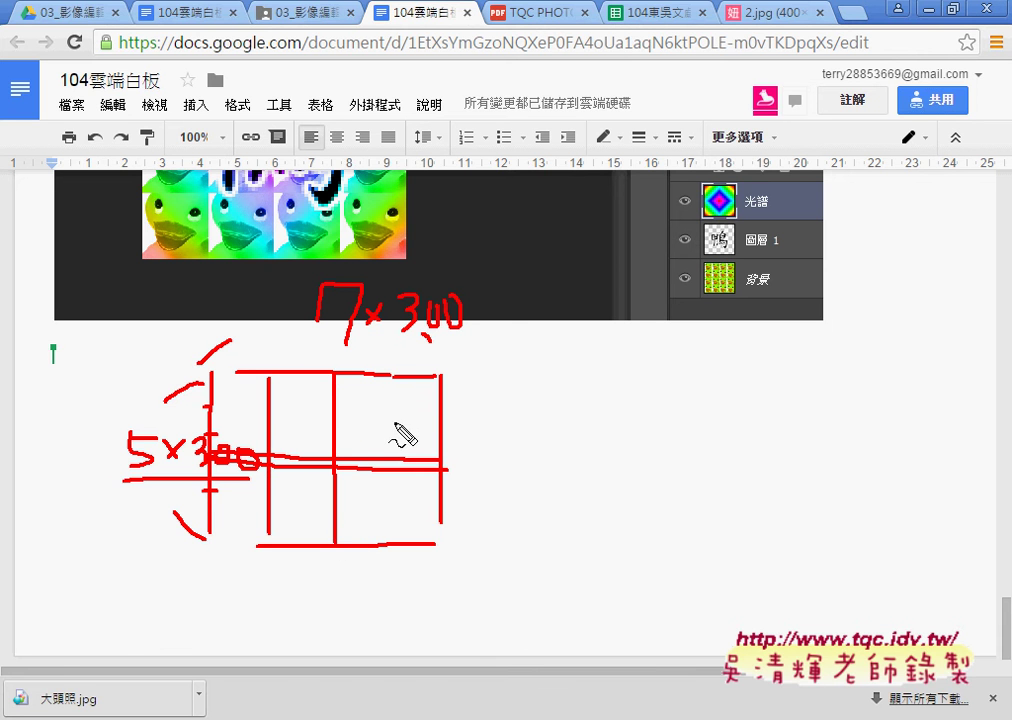
{"action": "left_click_drag", "start_coordinate": [390, 376], "coordinate": [390, 545]}
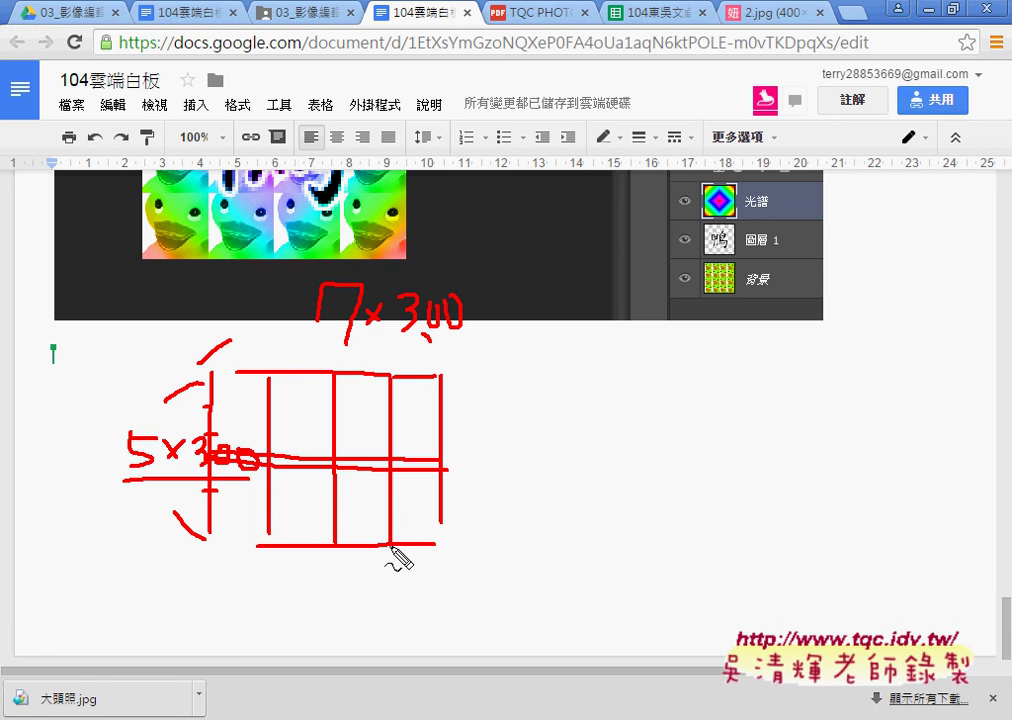
{"action": "key", "text": "Escape"}
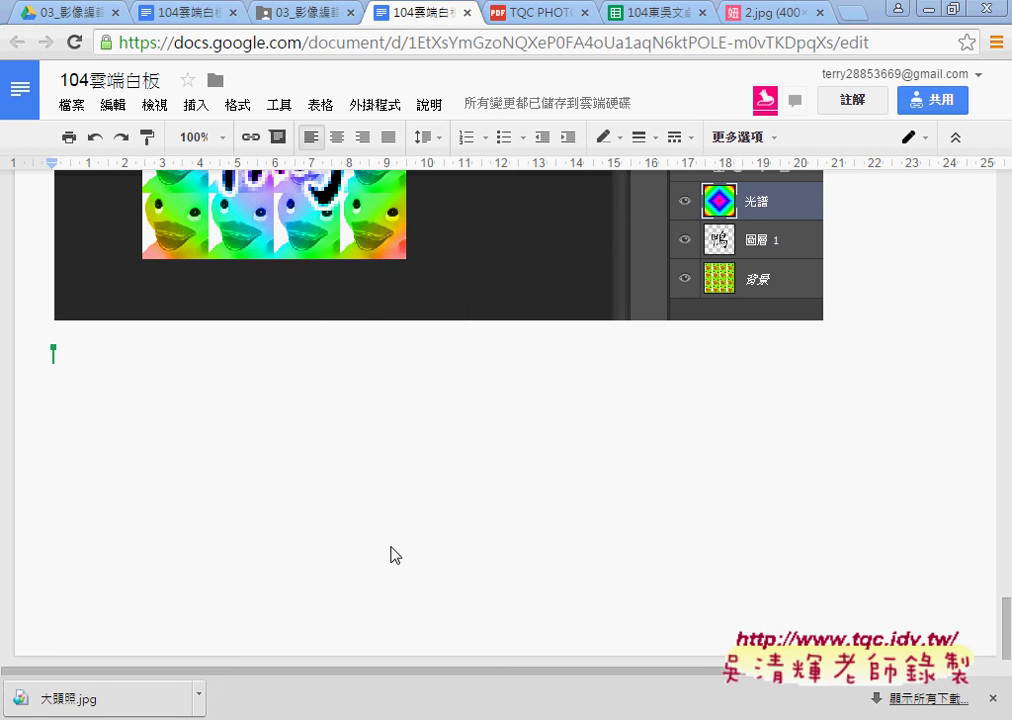
Create a new Photoshop document named 大頭照, 2100 × 1500 pixels at 72 ppi.
{"action": "key", "text": "alt+Tab"}
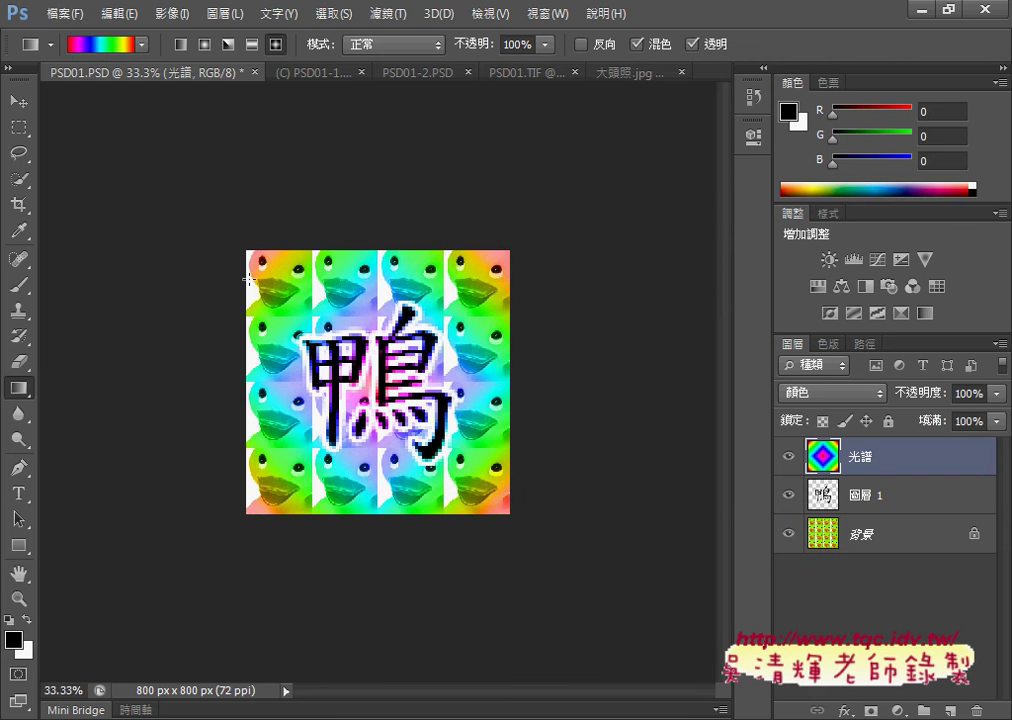
{"action": "left_click", "coordinate": [63, 14]}
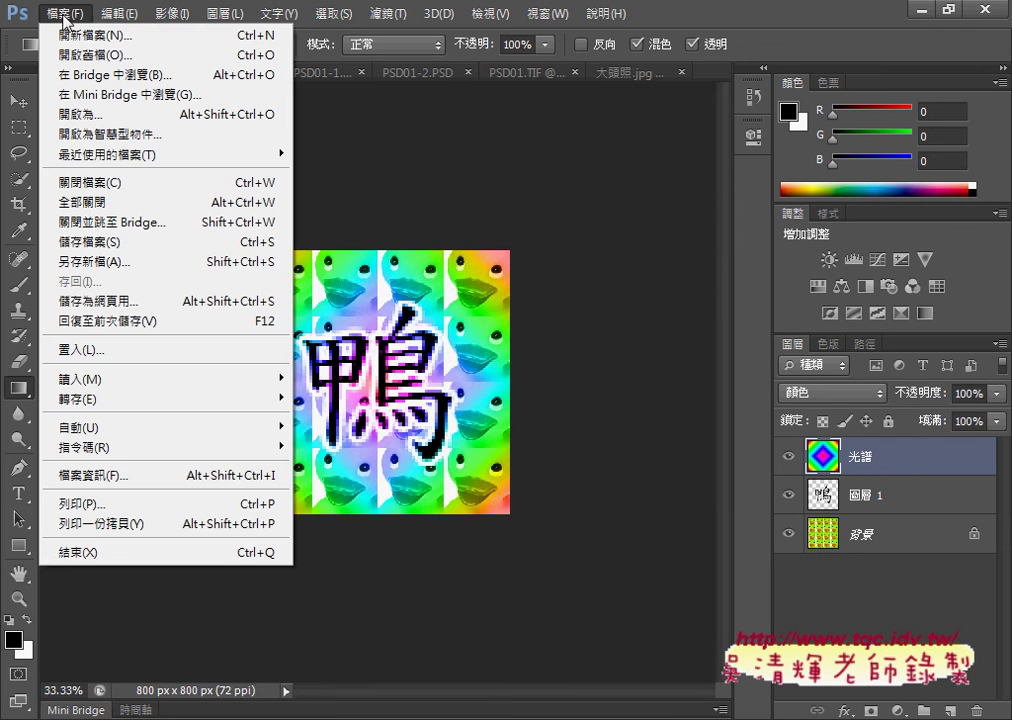
{"action": "left_click", "coordinate": [206, 94]}
{"action": "key", "text": "ctrl+n"}
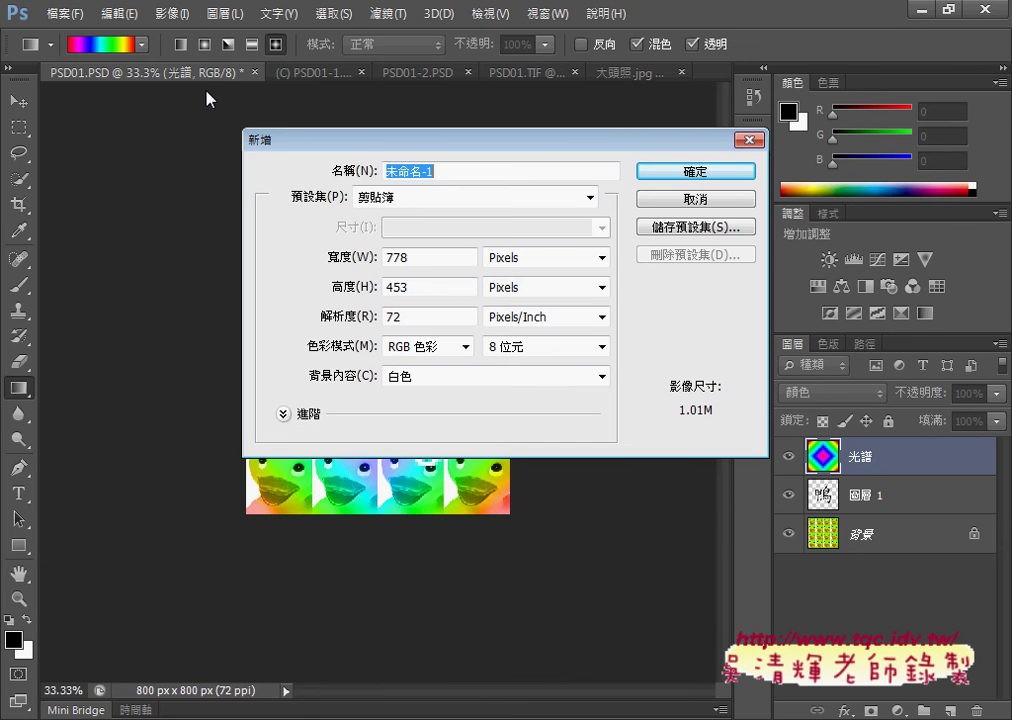
{"action": "type", "text": "大"}
{"action": "type", "text": "頭"}
{"action": "type", "text": "ㄓ"}
{"action": "type", "text": "照"}
{"action": "key", "text": "Delete"}
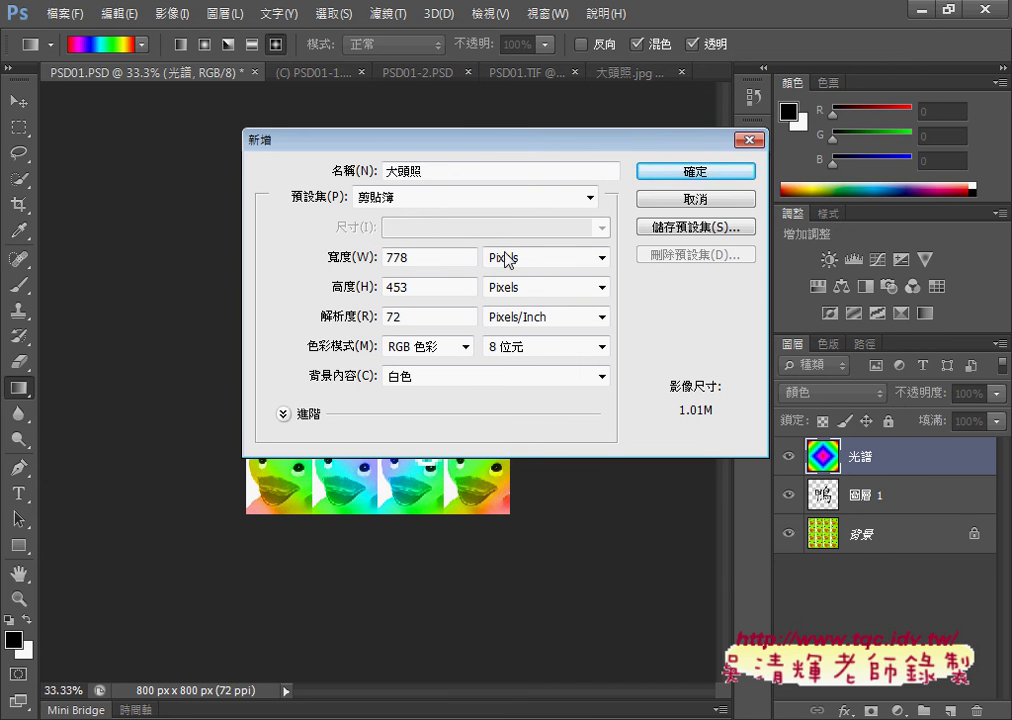
{"action": "left_click_drag", "start_coordinate": [429, 261], "coordinate": [377, 263]}
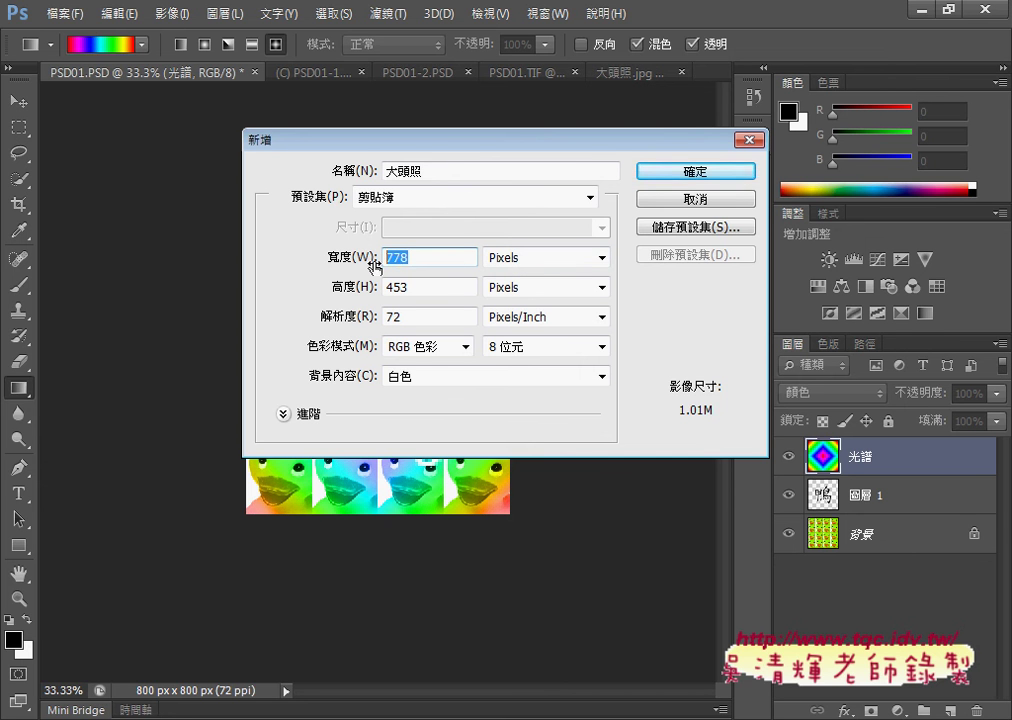
{"action": "type", "text": "2100"}
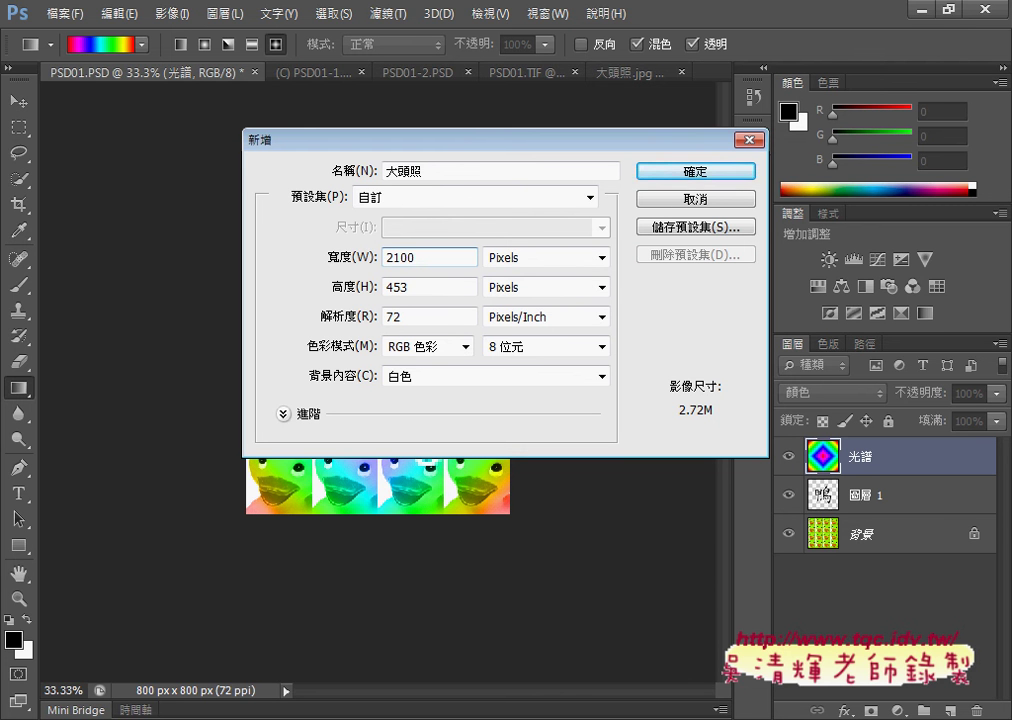
{"action": "key", "text": "Tab"}
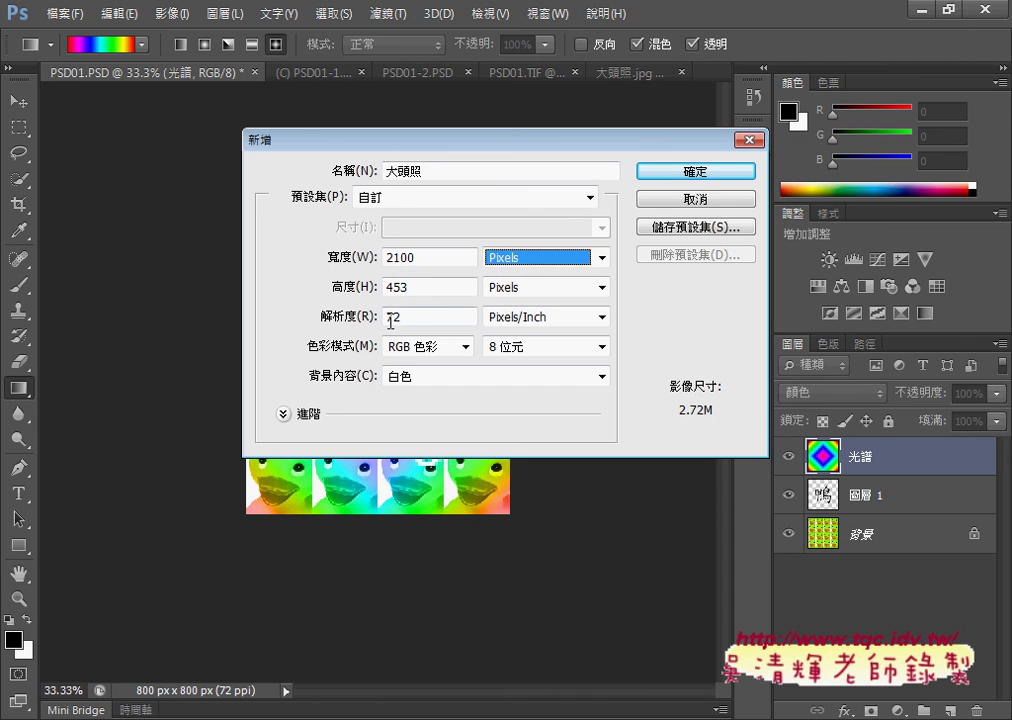
{"action": "key", "text": "Tab"}
{"action": "type", "text": "15"}
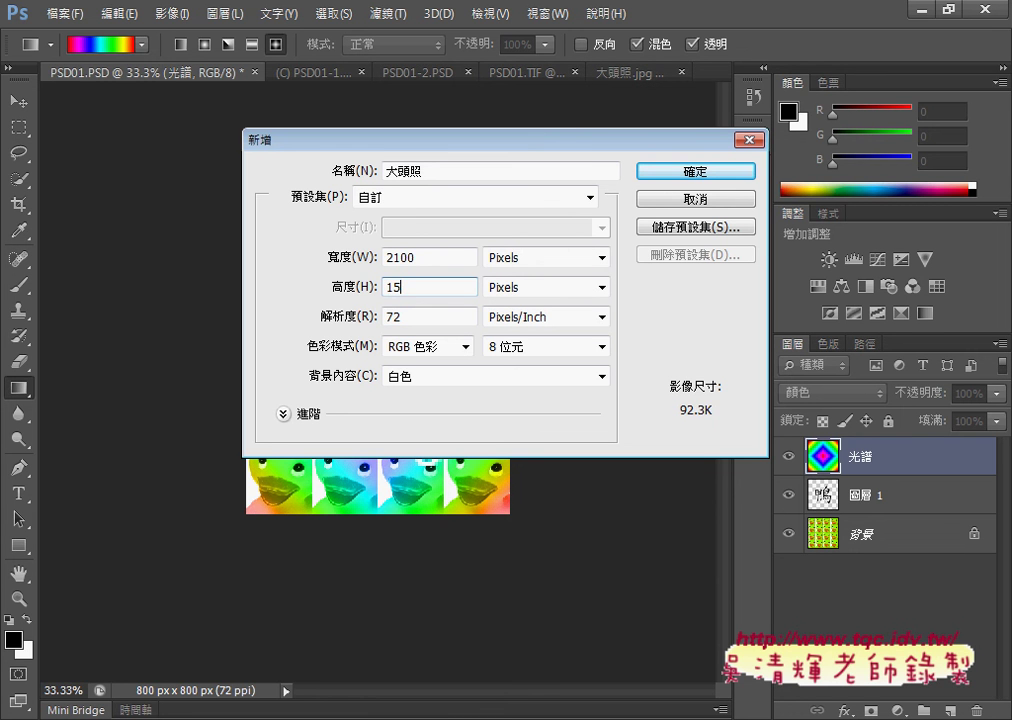
{"action": "type", "text": "00"}
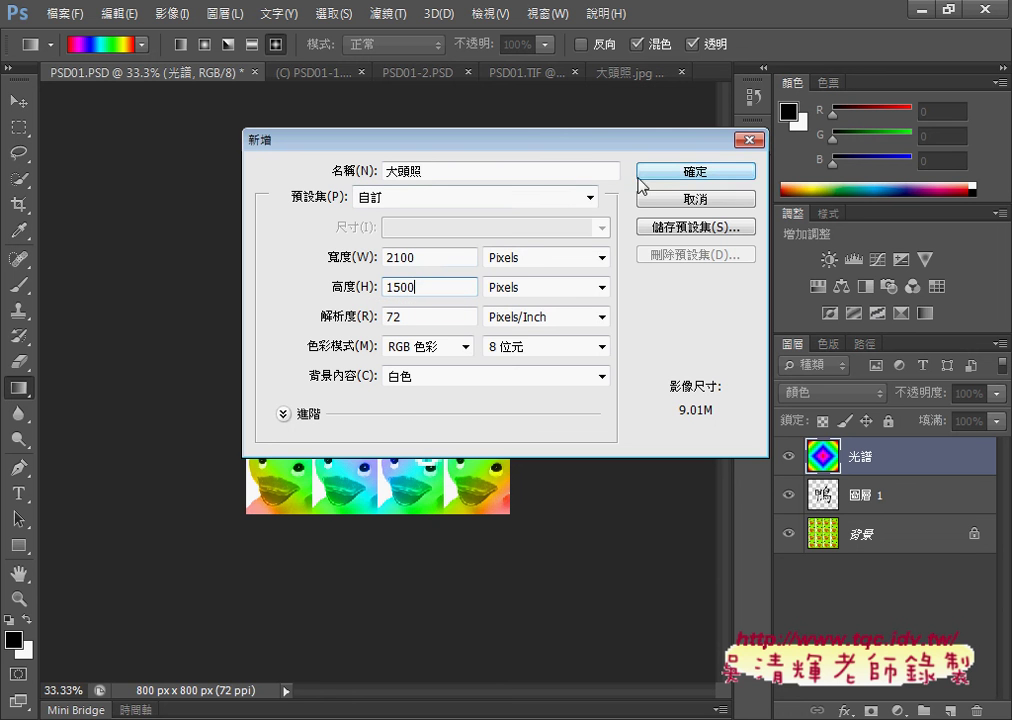
{"action": "left_click", "coordinate": [672, 174]}
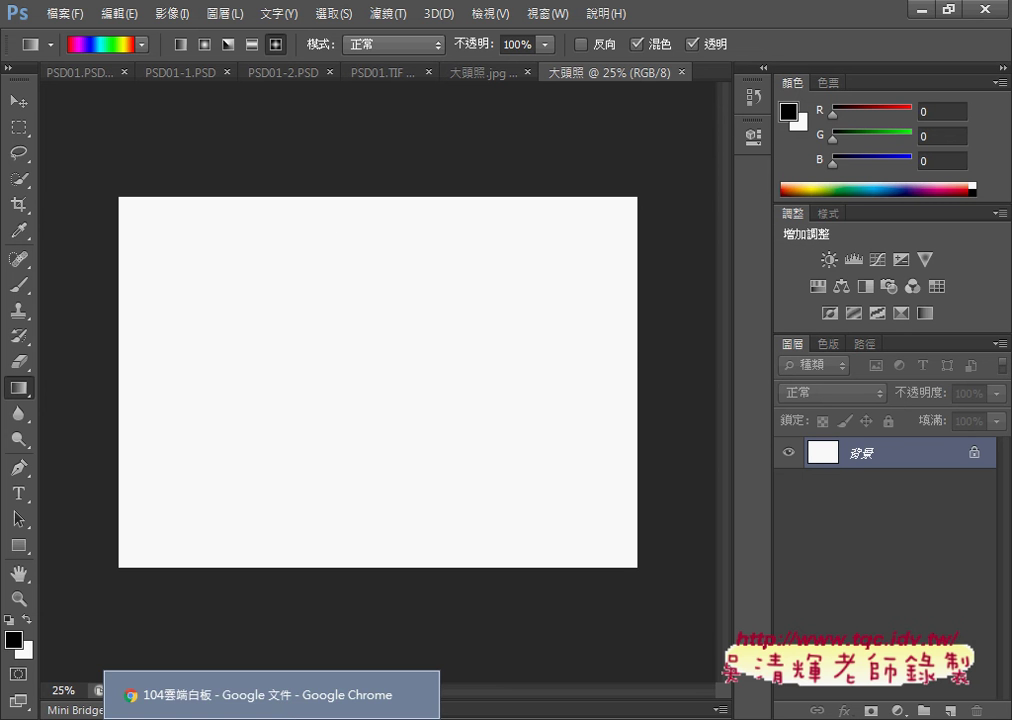
Switch to Chrome and show the 2.jpg portrait tab.
{"action": "left_click", "coordinate": [282, 710]}
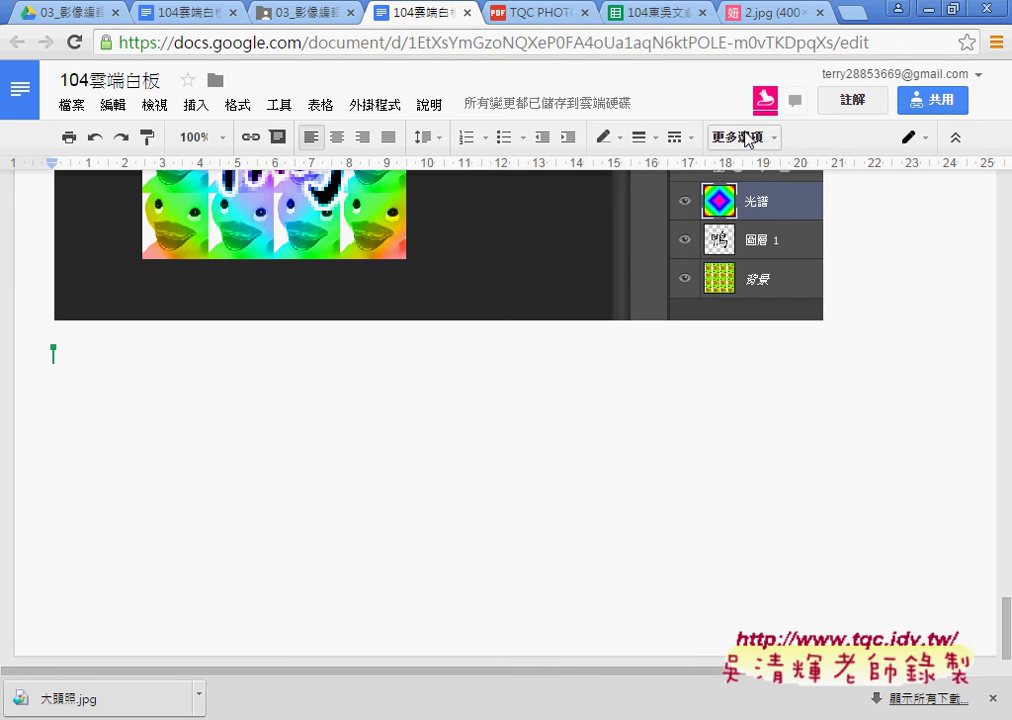
{"action": "left_click", "coordinate": [768, 12]}
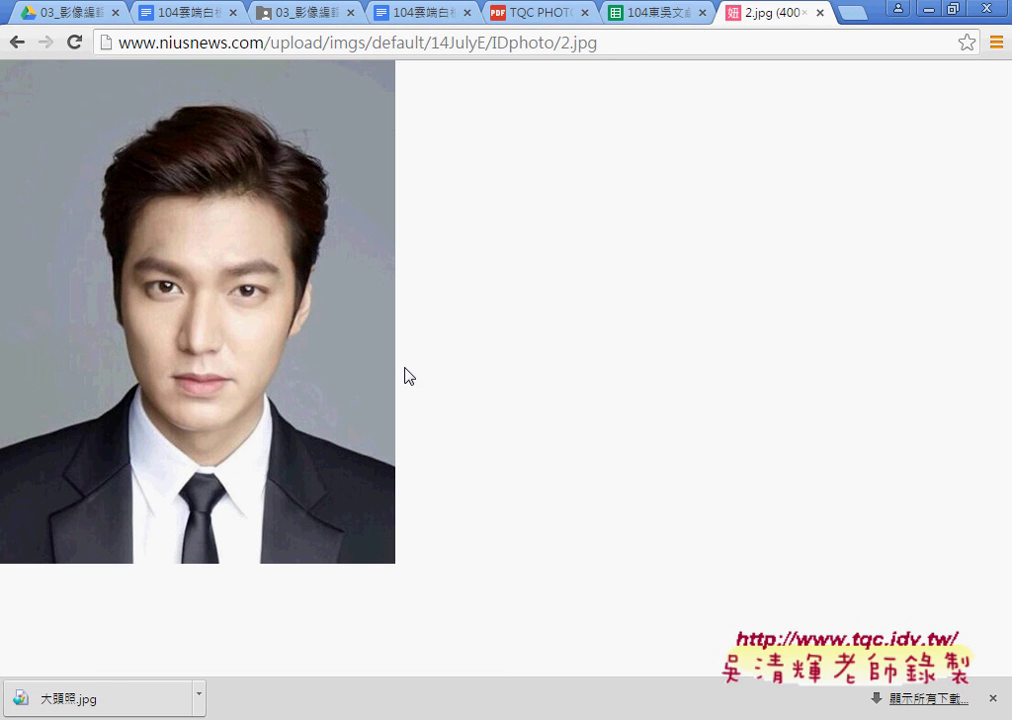
Return to the 大頭照 image results, preview the 400 × 509 portrait, then minimise Chrome.
{"action": "left_click", "coordinate": [18, 44]}
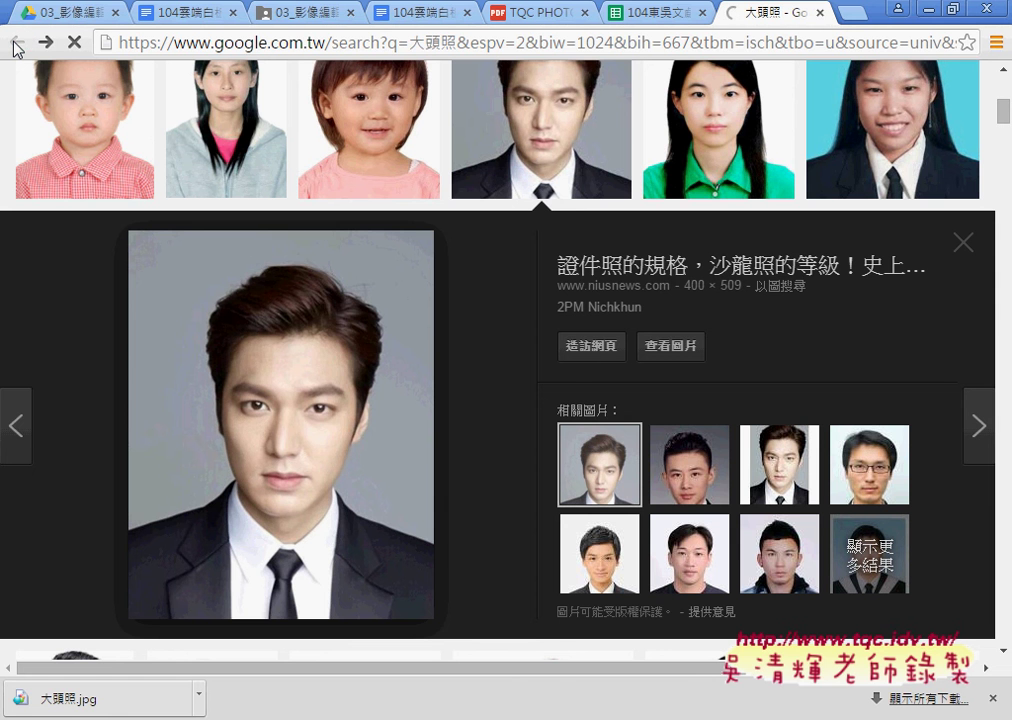
{"action": "left_click", "coordinate": [16, 44]}
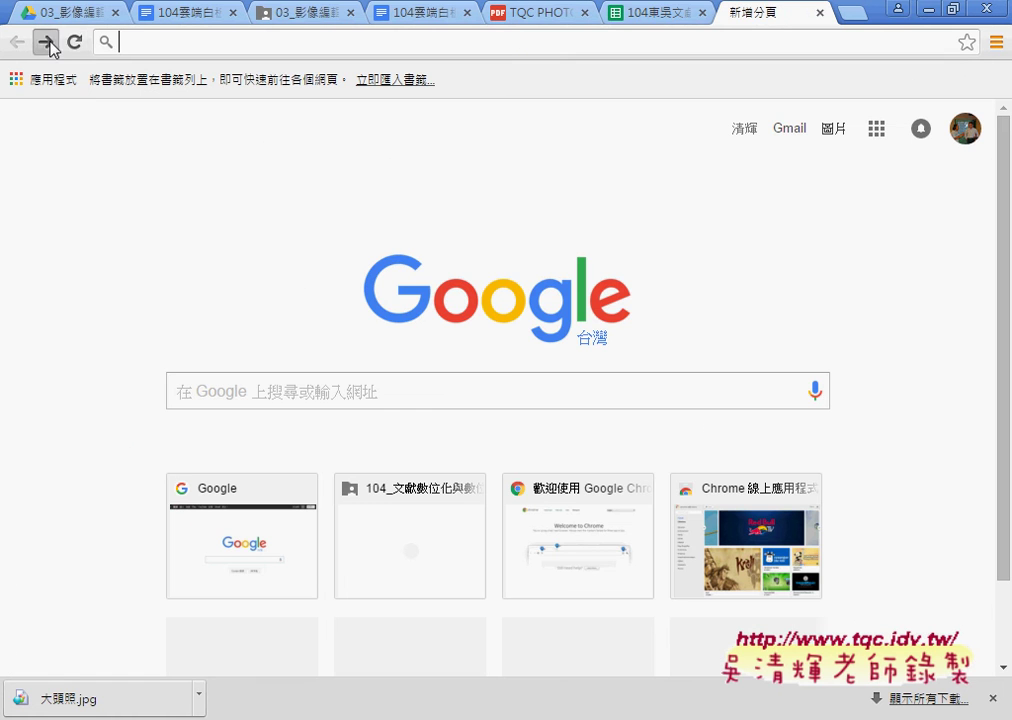
{"action": "left_click", "coordinate": [45, 42]}
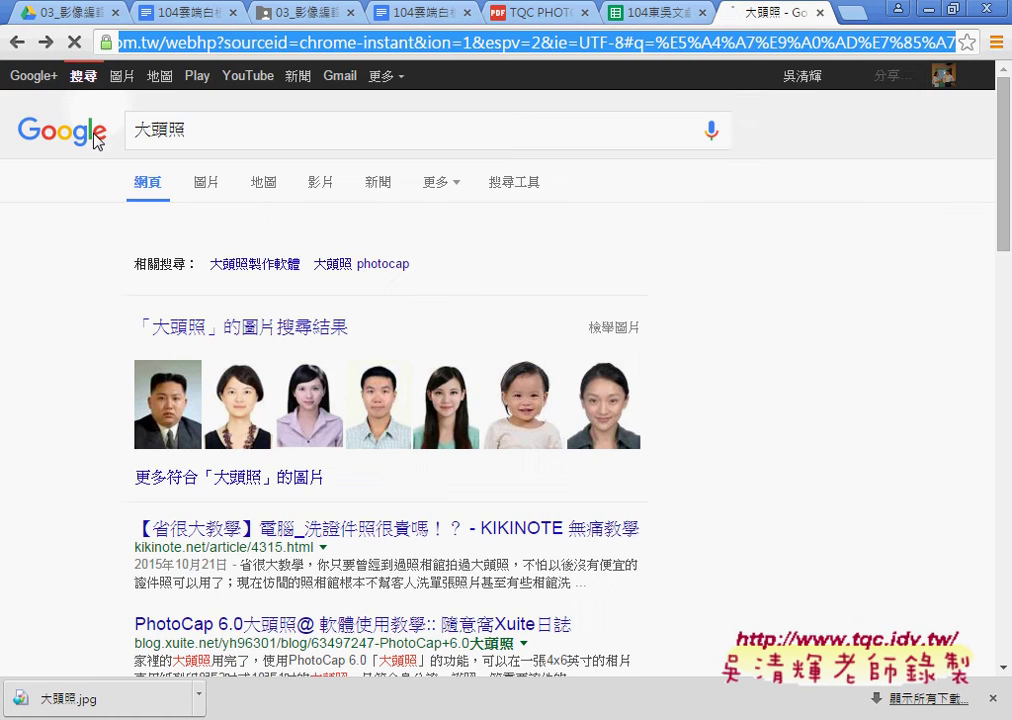
{"action": "left_click", "coordinate": [163, 430]}
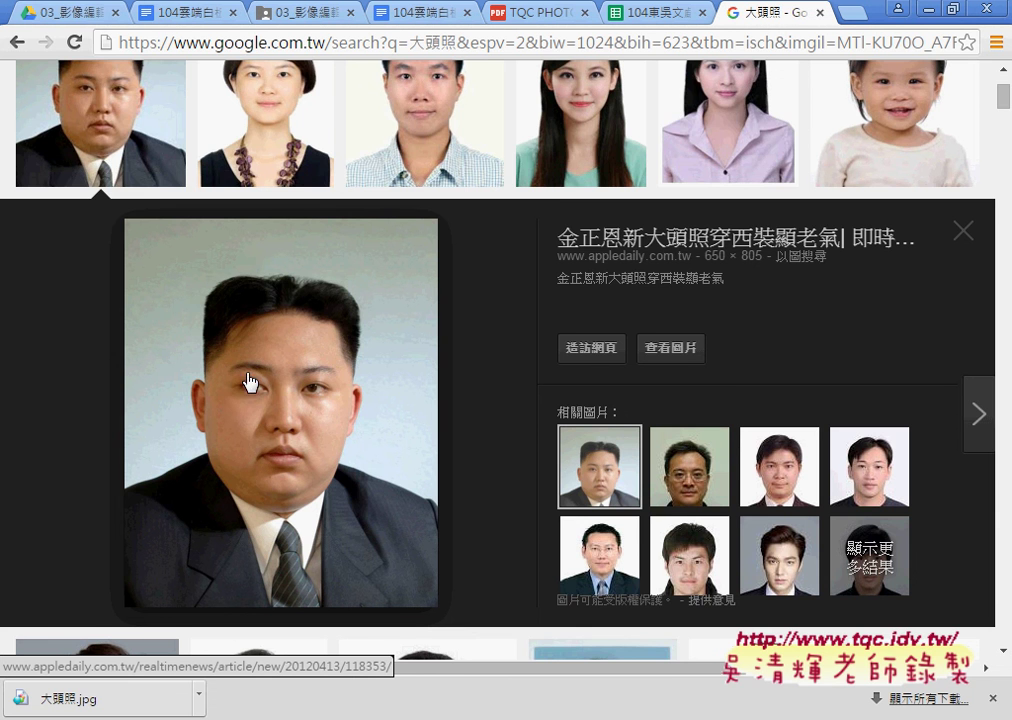
{"action": "scroll", "coordinate": [334, 321], "scroll_direction": "down", "scroll_amount": 4}
{"action": "scroll", "coordinate": [200, 290], "scroll_direction": "down", "scroll_amount": 1}
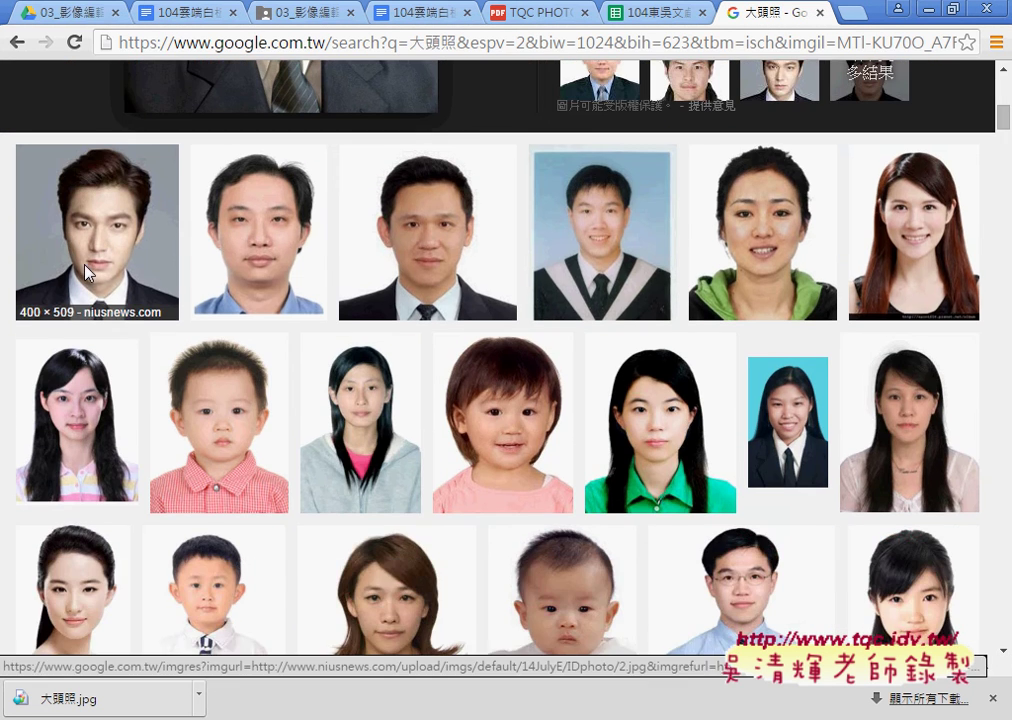
{"action": "left_click", "coordinate": [87, 272]}
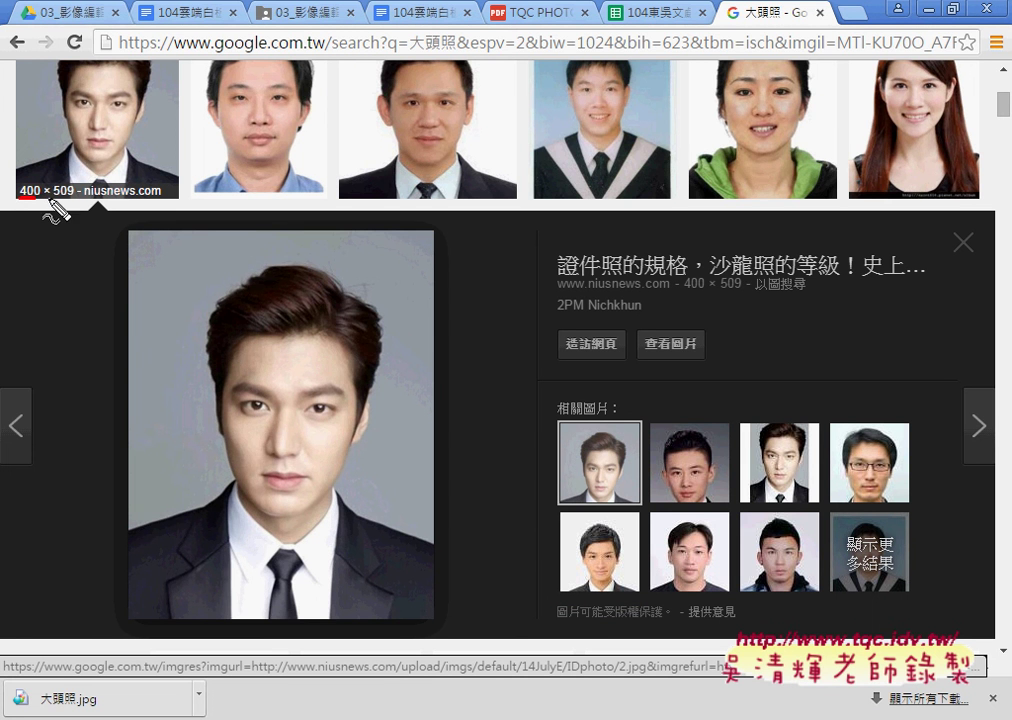
{"action": "left_click_drag", "start_coordinate": [52, 198], "coordinate": [71, 198]}
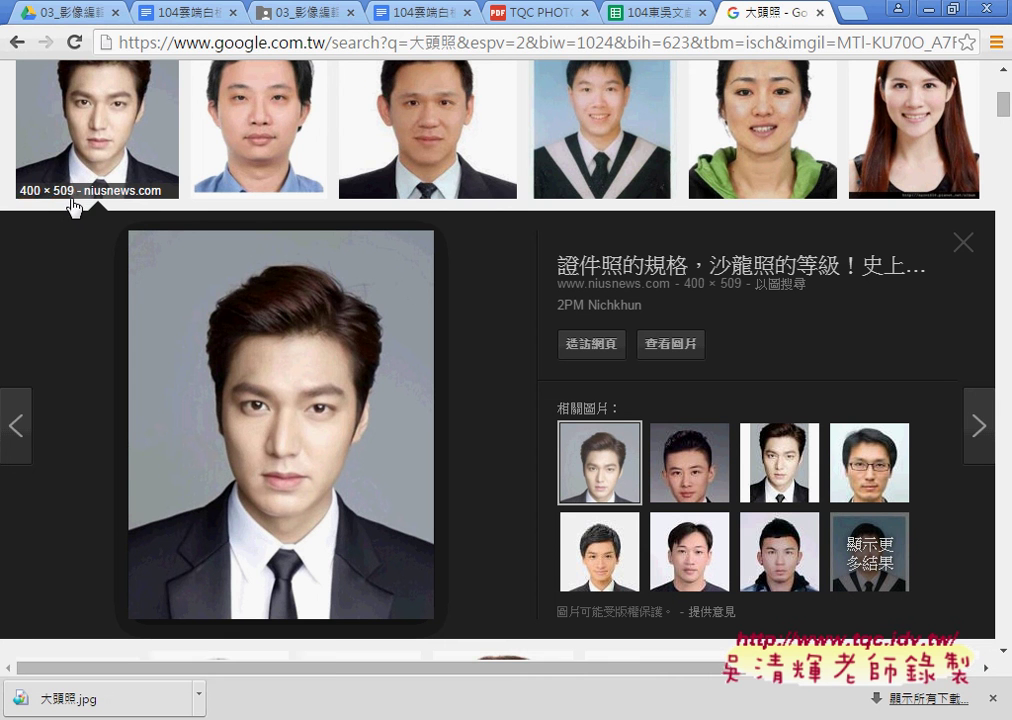
{"action": "left_click", "coordinate": [927, 8]}
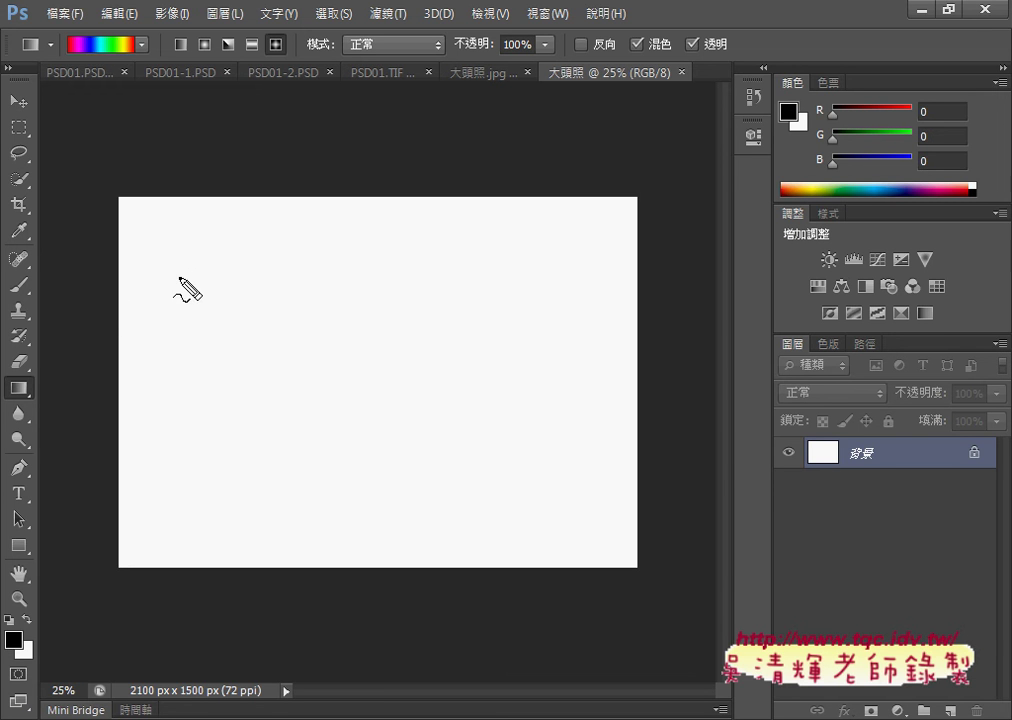
Fill the 2100 × 1500 大頭照 canvas with the baby headshot pattern, five across, three down.
{"action": "mouse_move", "coordinate": [70, 40]}
{"action": "left_mouse_down"}
{"action": "mouse_move", "coordinate": [40, 8]}
{"action": "mouse_move", "coordinate": [88, 14]}
{"action": "left_mouse_up"}
{"action": "left_click_drag", "start_coordinate": [120, 188], "coordinate": [176, 168]}
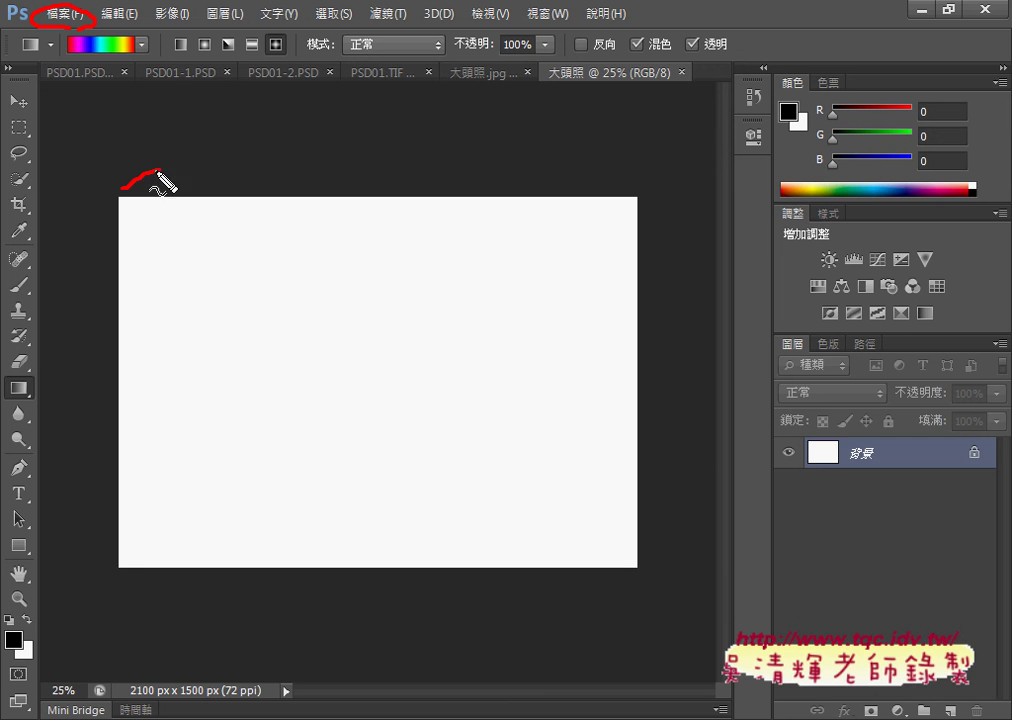
{"action": "left_click_drag", "start_coordinate": [605, 177], "coordinate": [632, 193]}
{"action": "mouse_move", "coordinate": [300, 150]}
{"action": "left_mouse_down"}
{"action": "mouse_move", "coordinate": [340, 155]}
{"action": "mouse_move", "coordinate": [348, 180]}
{"action": "mouse_move", "coordinate": [372, 183]}
{"action": "left_mouse_up"}
{"action": "mouse_move", "coordinate": [393, 162]}
{"action": "left_mouse_down"}
{"action": "mouse_move", "coordinate": [395, 182]}
{"action": "mouse_move", "coordinate": [390, 170]}
{"action": "mouse_move", "coordinate": [457, 160]}
{"action": "left_mouse_up"}
{"action": "left_click_drag", "start_coordinate": [632, 206], "coordinate": [652, 220]}
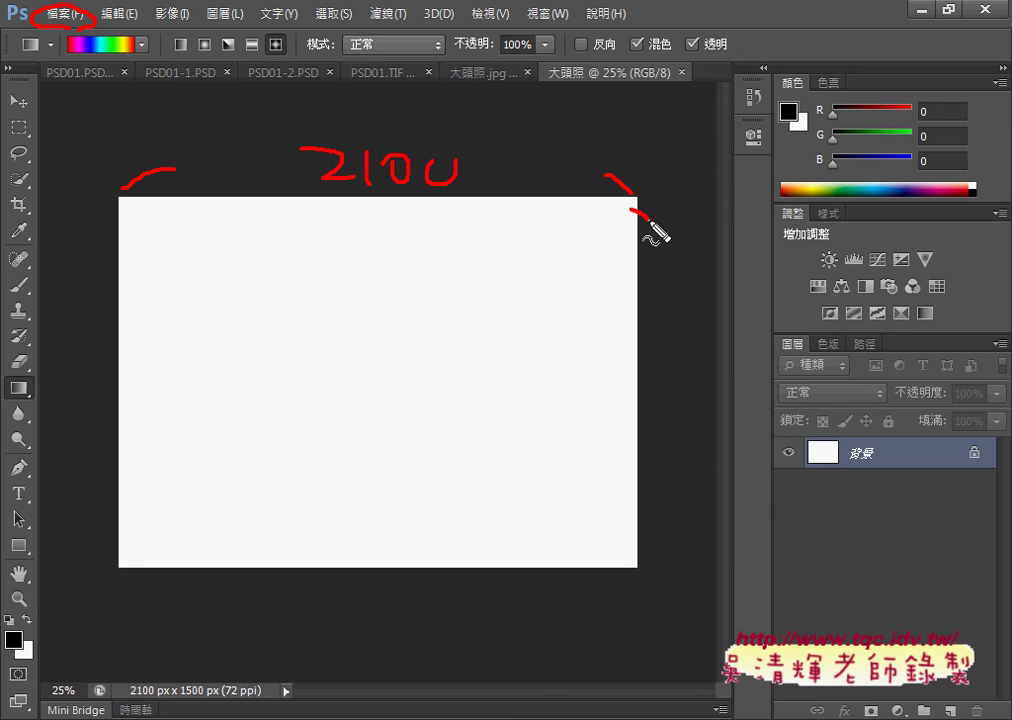
{"action": "left_click_drag", "start_coordinate": [627, 540], "coordinate": [657, 473]}
{"action": "left_click_drag", "start_coordinate": [686, 358], "coordinate": [686, 416]}
{"action": "mouse_move", "coordinate": [738, 374]}
{"action": "left_mouse_down"}
{"action": "mouse_move", "coordinate": [719, 405]}
{"action": "mouse_move", "coordinate": [795, 381]}
{"action": "left_mouse_up"}
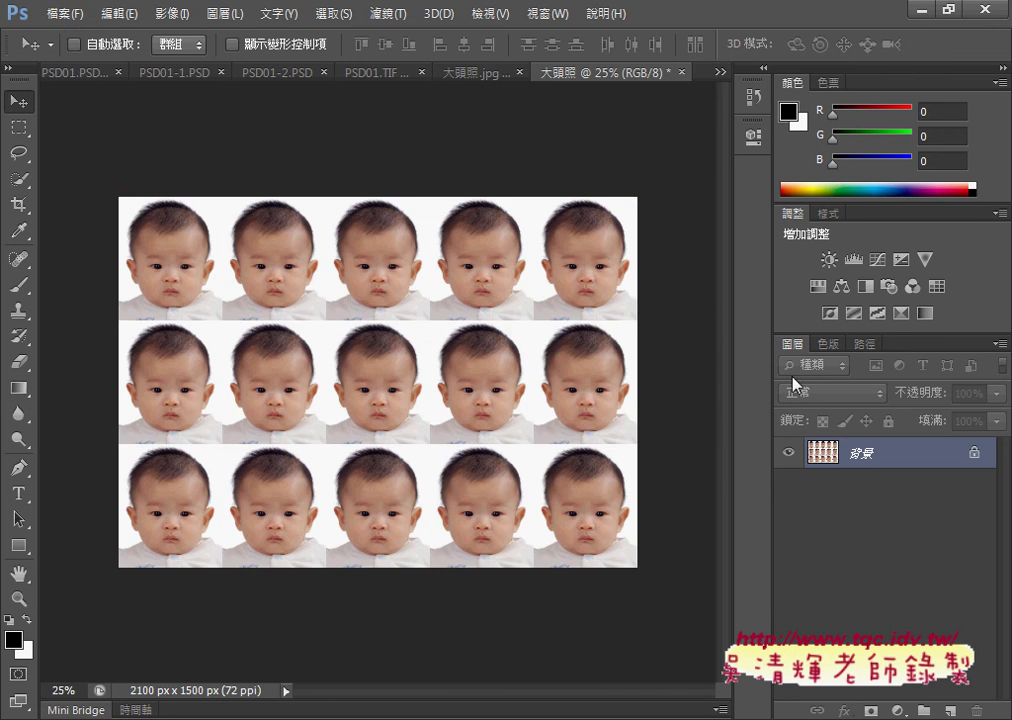
Switch to the 420 × 500 px 大頭照.jpg baby headshot document.
{"action": "left_click", "coordinate": [470, 78]}
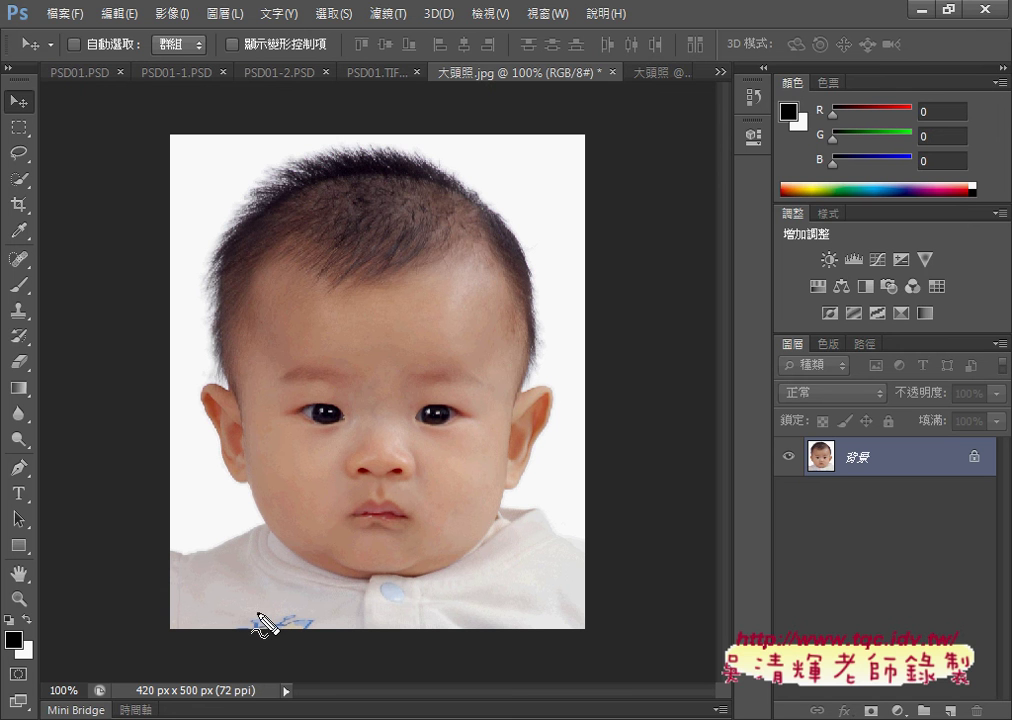
{"action": "left_click_drag", "start_coordinate": [183, 698], "coordinate": [210, 699]}
Define 大頭照.jpg as a pattern and fill the 2100×1500 document with it, giving 5×3 baby portraits.
{"action": "left_click", "coordinate": [99, 16]}
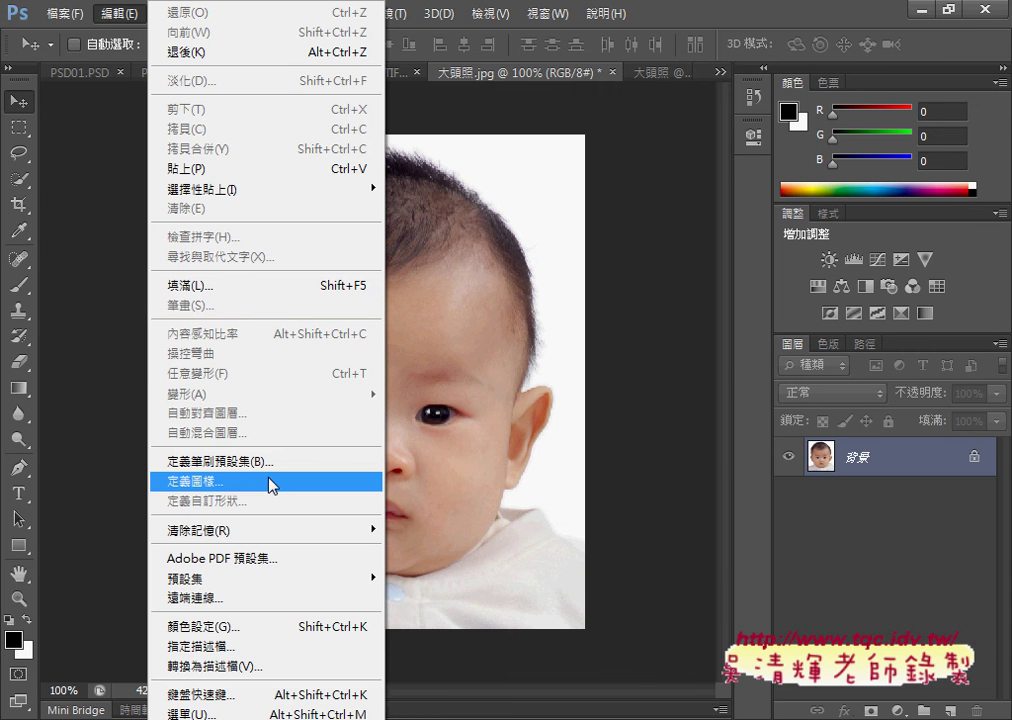
{"action": "left_click", "coordinate": [660, 73]}
{"action": "left_click", "coordinate": [117, 14]}
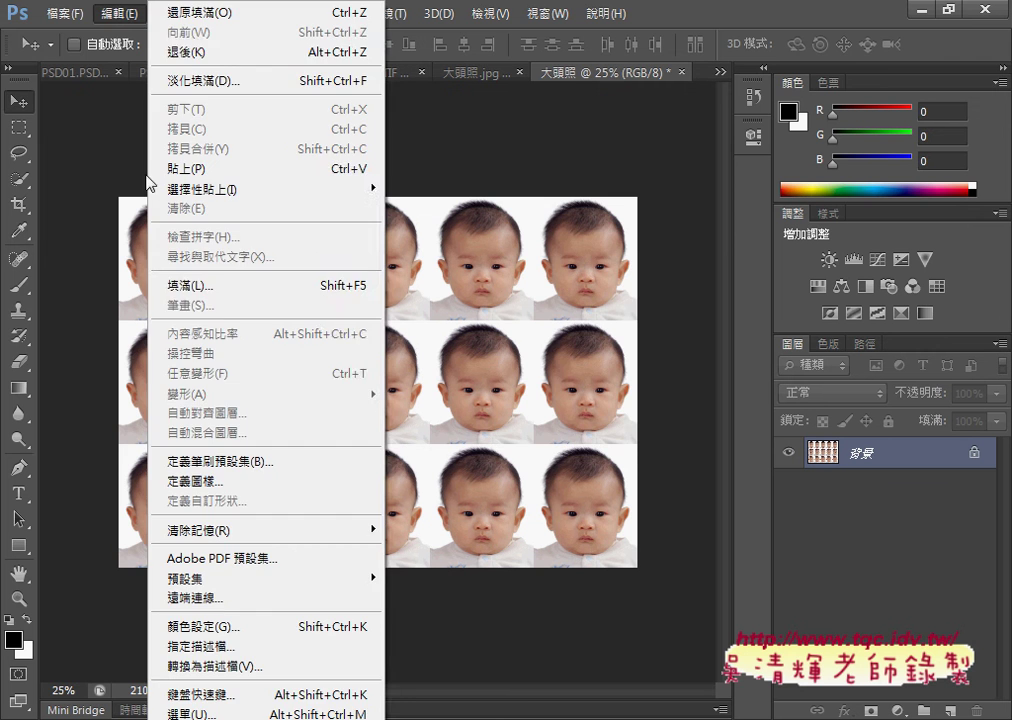
{"action": "left_click", "coordinate": [200, 287]}
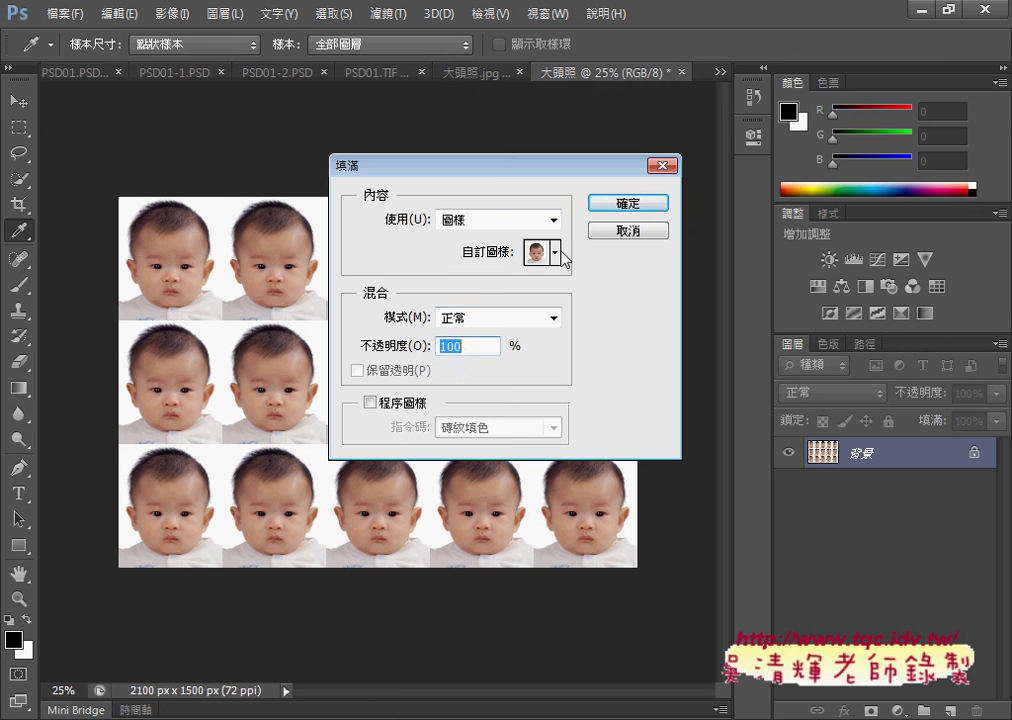
{"action": "left_click", "coordinate": [559, 255]}
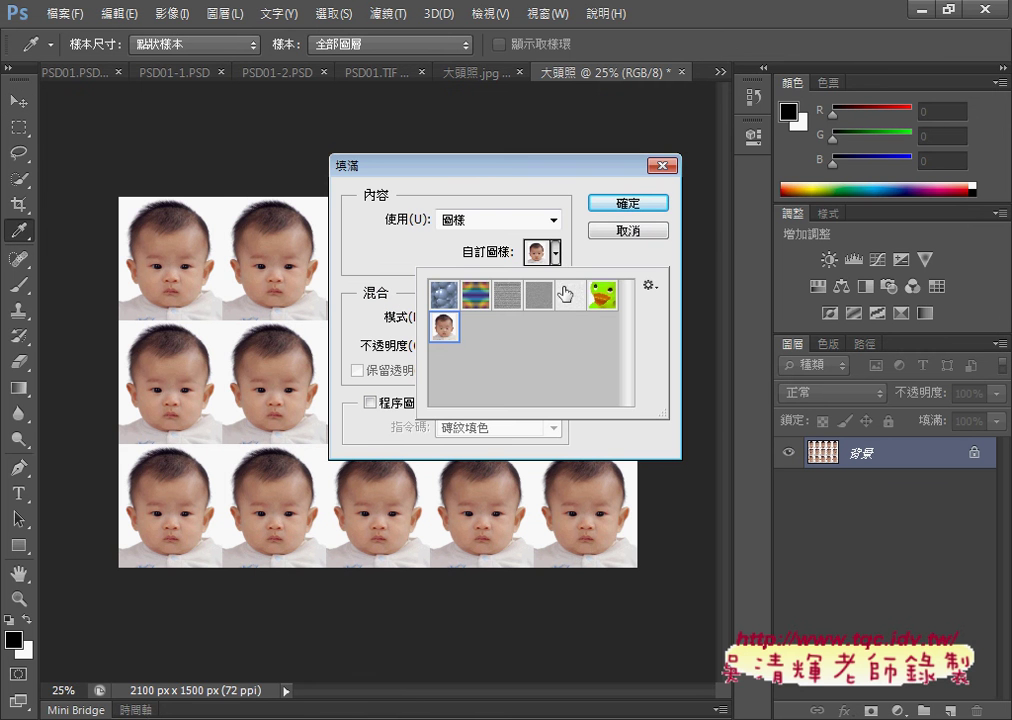
{"action": "left_click", "coordinate": [628, 204]}
{"action": "key", "text": "v"}
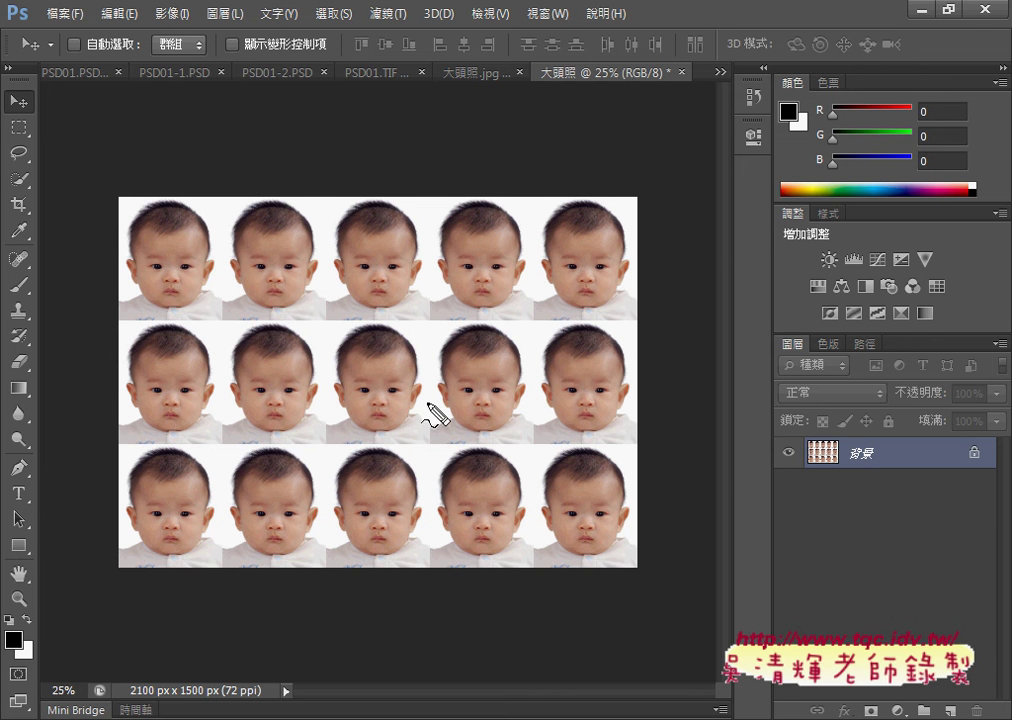
{"action": "left_click_drag", "start_coordinate": [97, 212], "coordinate": [112, 196]}
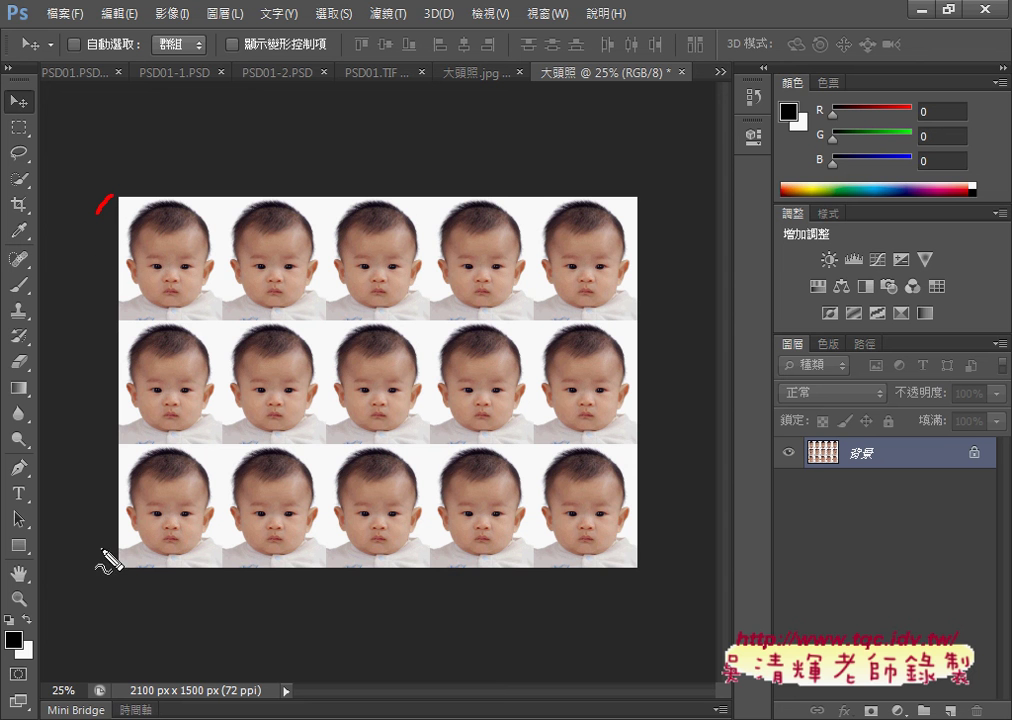
{"action": "left_click_drag", "start_coordinate": [102, 548], "coordinate": [108, 560]}
{"action": "mouse_move", "coordinate": [108, 331]}
{"action": "left_mouse_down"}
{"action": "mouse_move", "coordinate": [104, 360]}
{"action": "mouse_move", "coordinate": [146, 334]}
{"action": "mouse_move", "coordinate": [138, 356]}
{"action": "mouse_move", "coordinate": [168, 360]}
{"action": "mouse_move", "coordinate": [218, 342]}
{"action": "mouse_move", "coordinate": [202, 346]}
{"action": "left_mouse_up"}
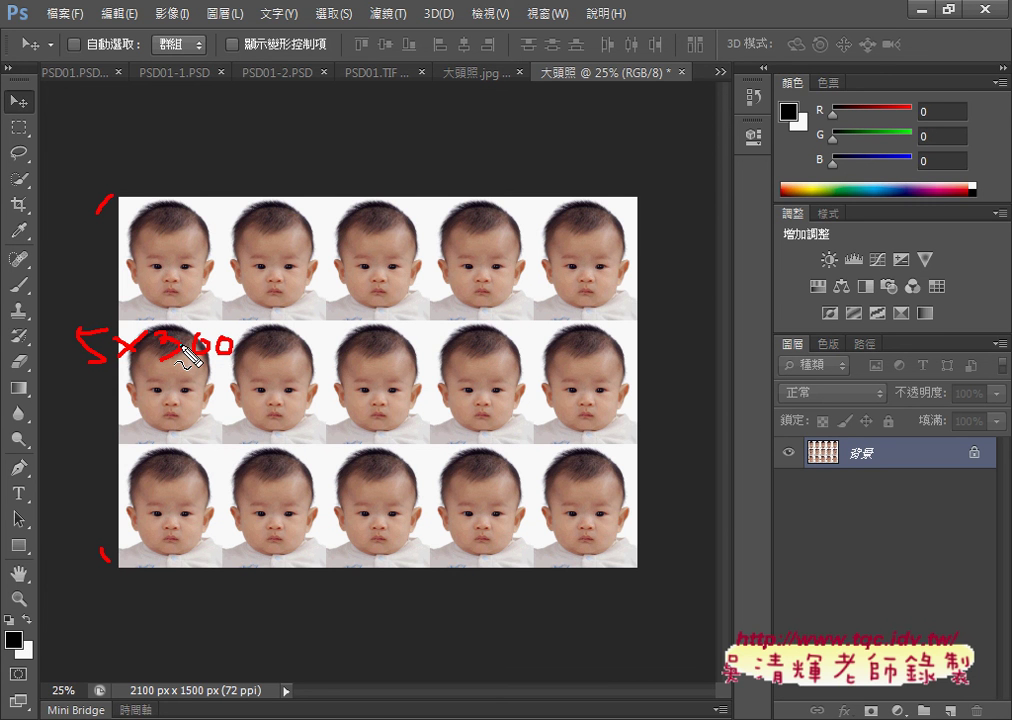